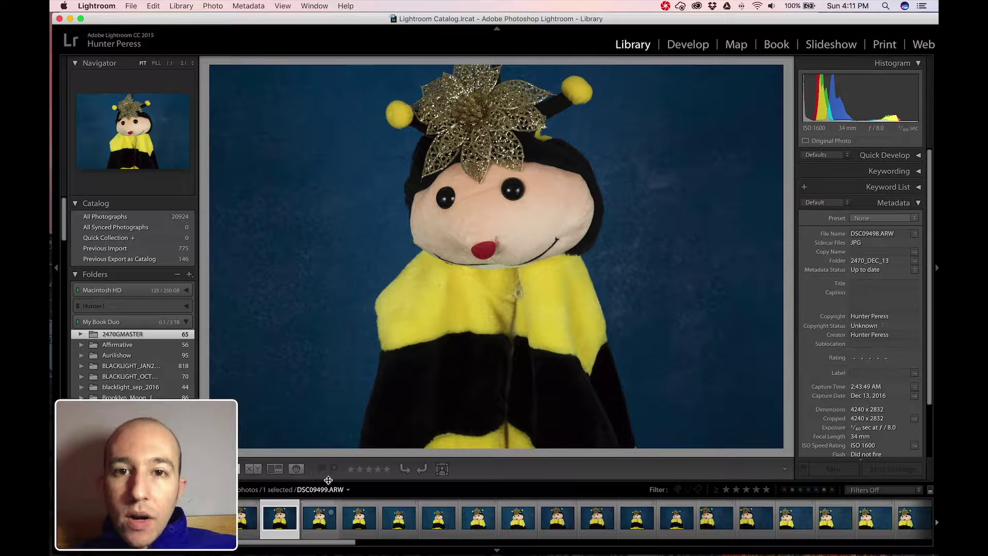
# Show the Flagging, Rating and Color Label controls in the toolbar below the bee puppet photo.
pyautogui.press('Right')
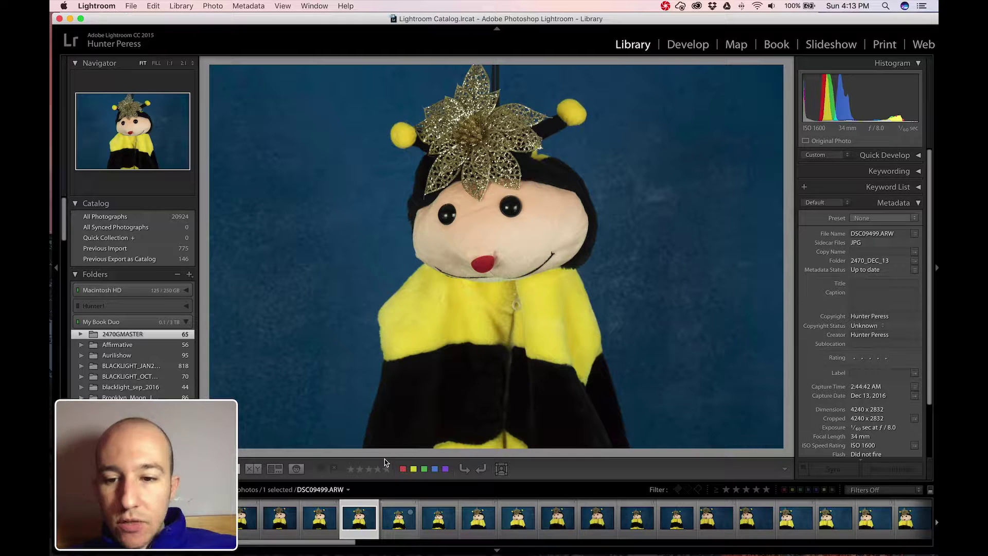
pyautogui.click(321, 468)
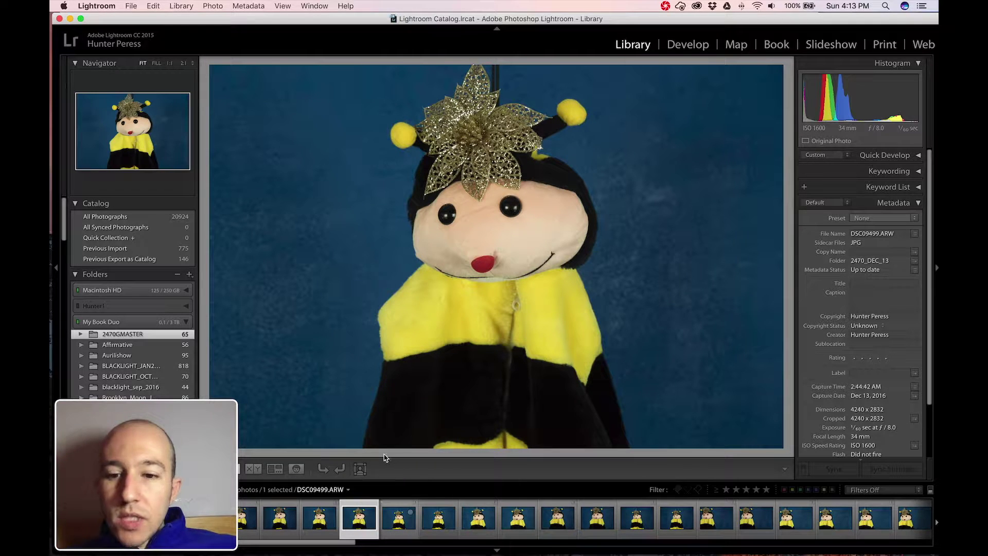
pyautogui.click(785, 469)
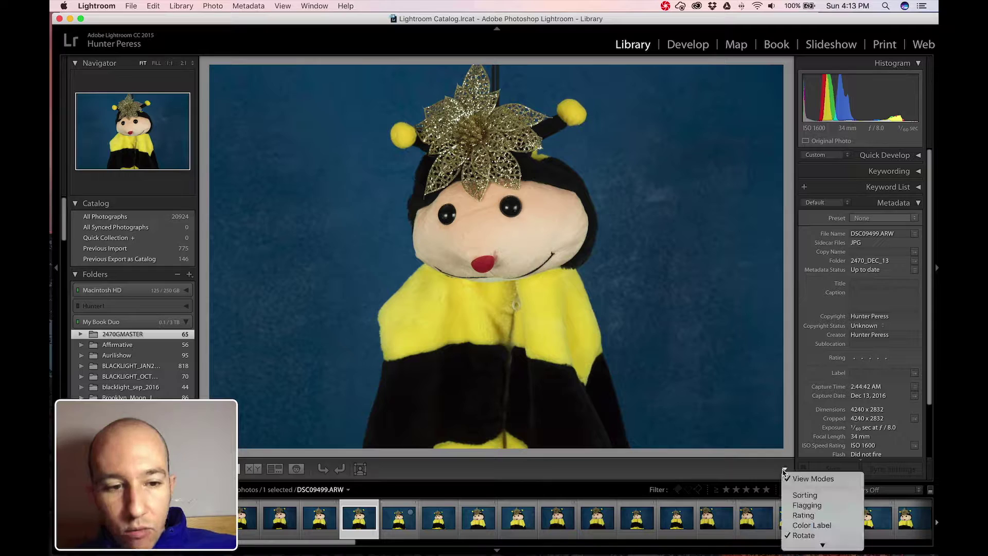
pyautogui.click(805, 504)
pyautogui.click(787, 471)
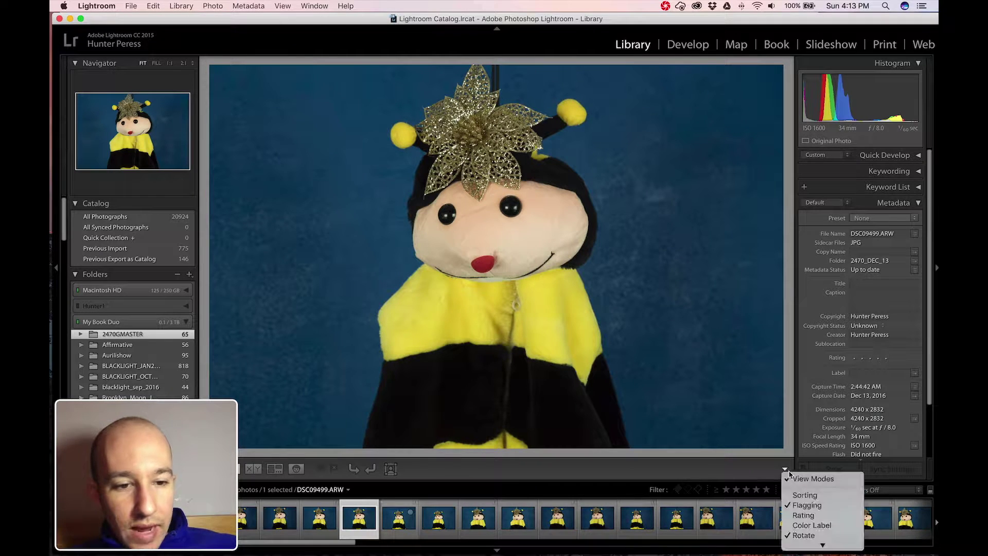
pyautogui.click(803, 515)
pyautogui.click(785, 469)
pyautogui.click(812, 525)
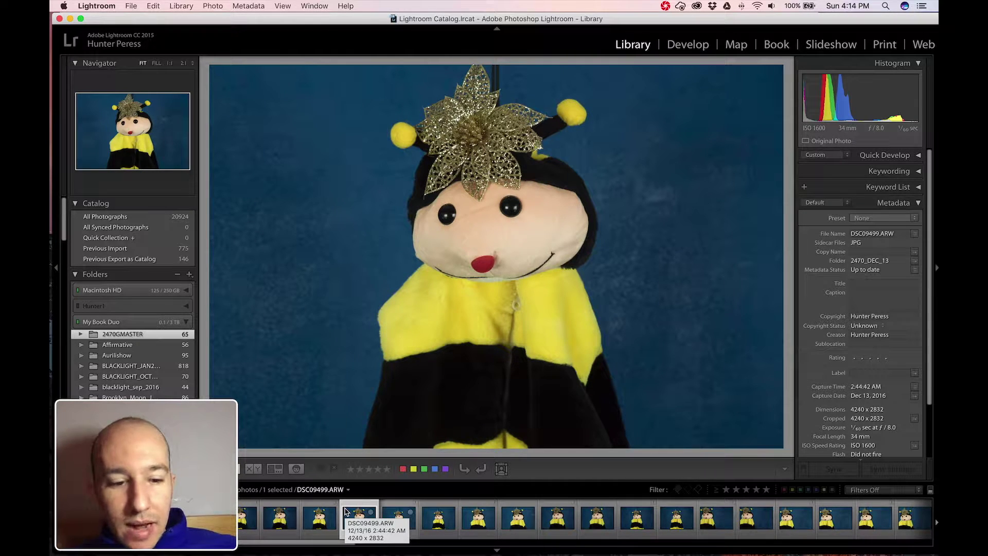
# Remove the photo DSC09499.ARW from the catalog without deleting it from disk.
pyautogui.press('Delete')
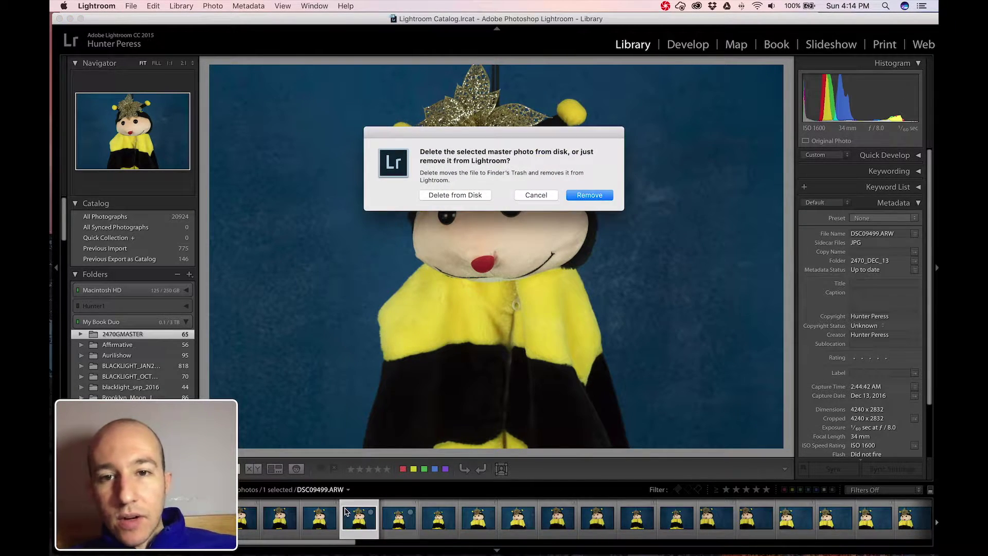
pyautogui.click(589, 194)
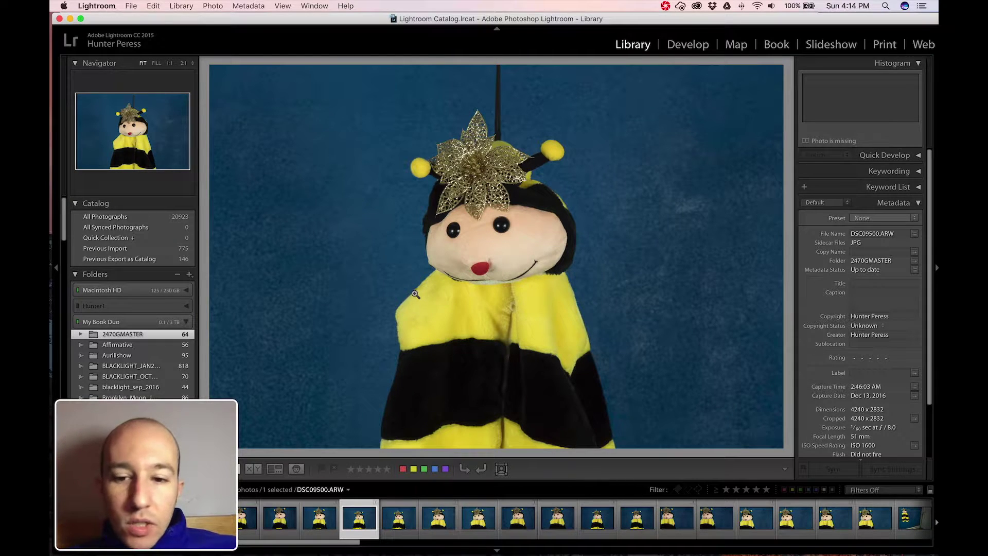
# Flag DSC09500, DSC09501 and DSC09502 as picks and reject the duplicate copies of DSC09500 and DSC09501.
pyautogui.click(321, 469)
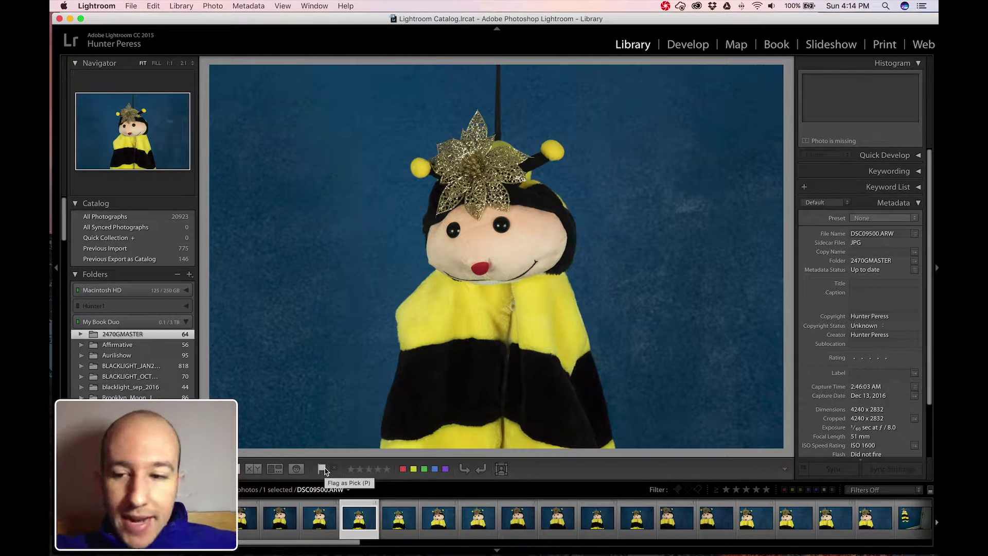
pyautogui.press('Right')
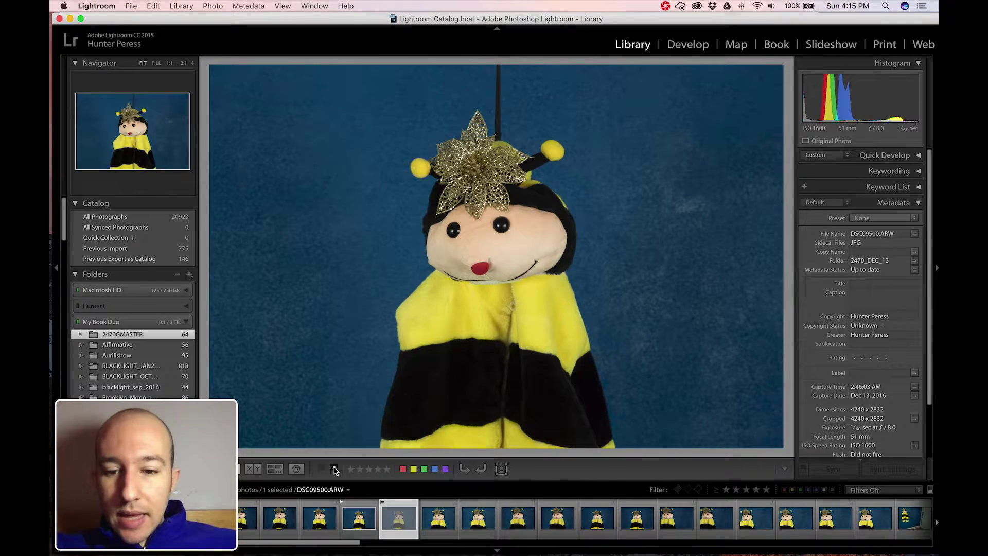
pyautogui.click(335, 469)
pyautogui.press('Right')
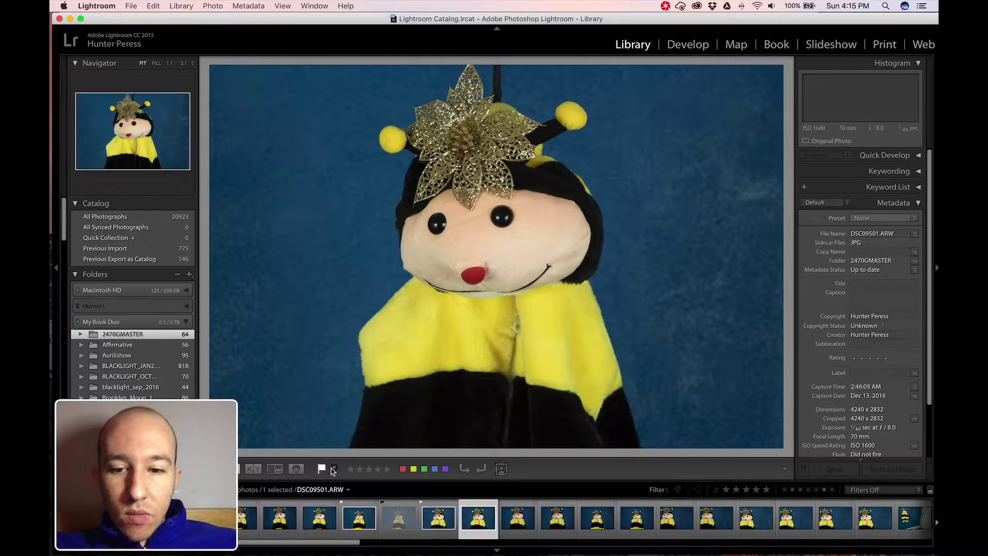
pyautogui.click(333, 469)
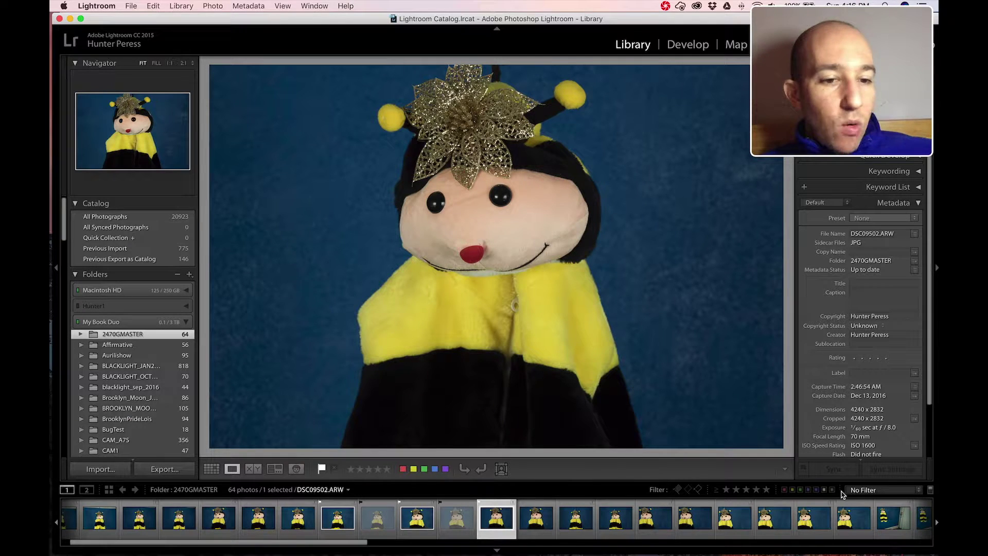
# Filter the filmstrip by flag status to flagged photos, and add the unflagged ones to the filter.
pyautogui.click(675, 495)
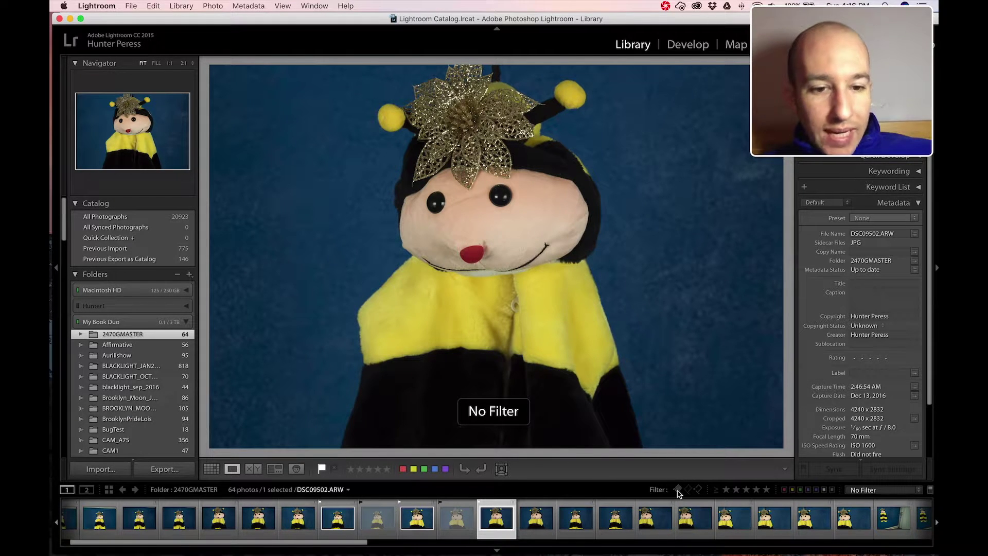
pyautogui.click(677, 489)
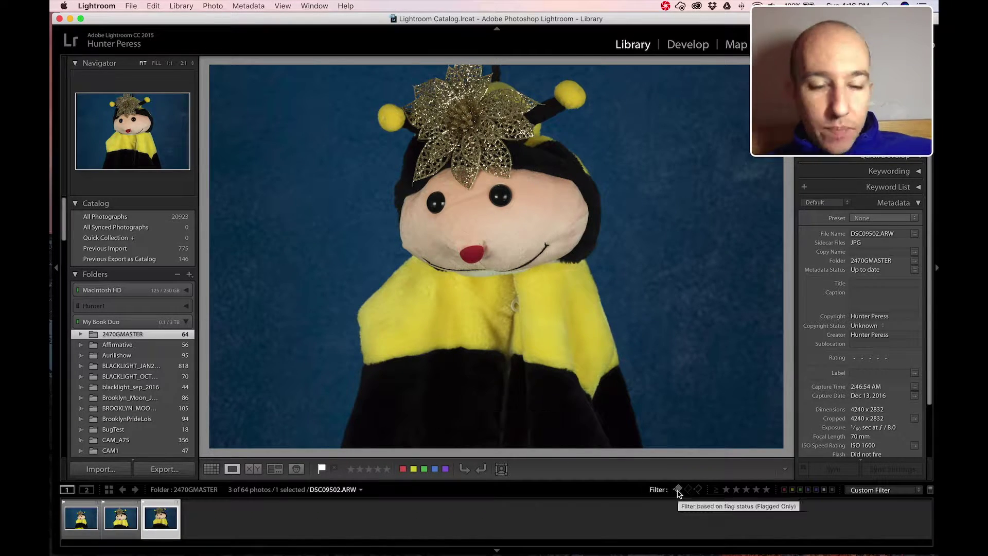
pyautogui.click(688, 490)
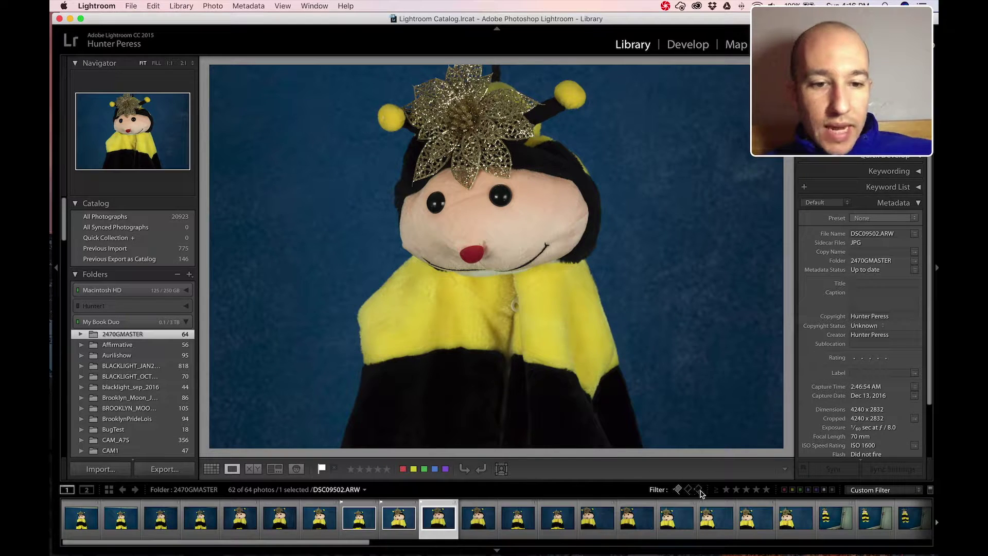
# Clear the flag-status filter with the Filters Off preset to bring back the whole folder.
pyautogui.click(869, 490)
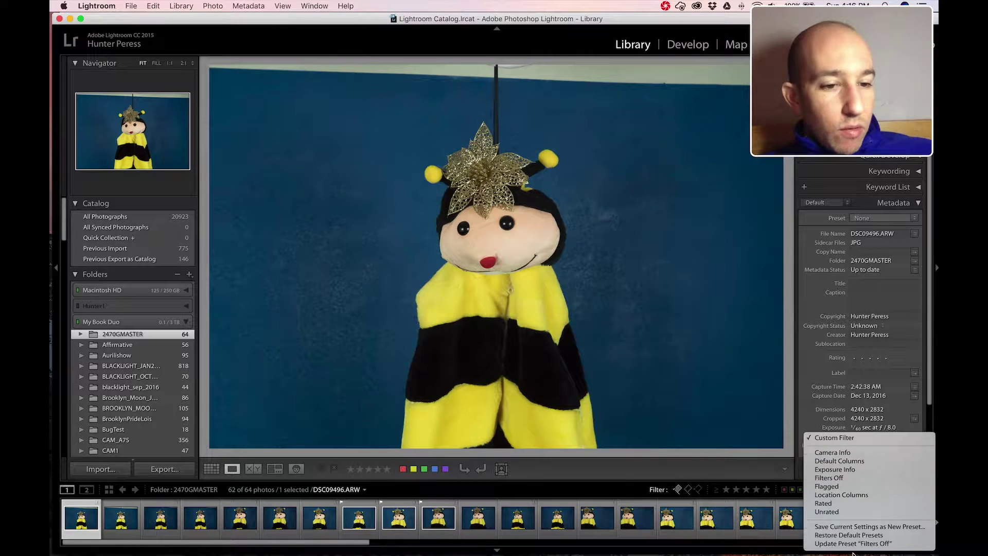
pyautogui.click(874, 489)
pyautogui.click(893, 489)
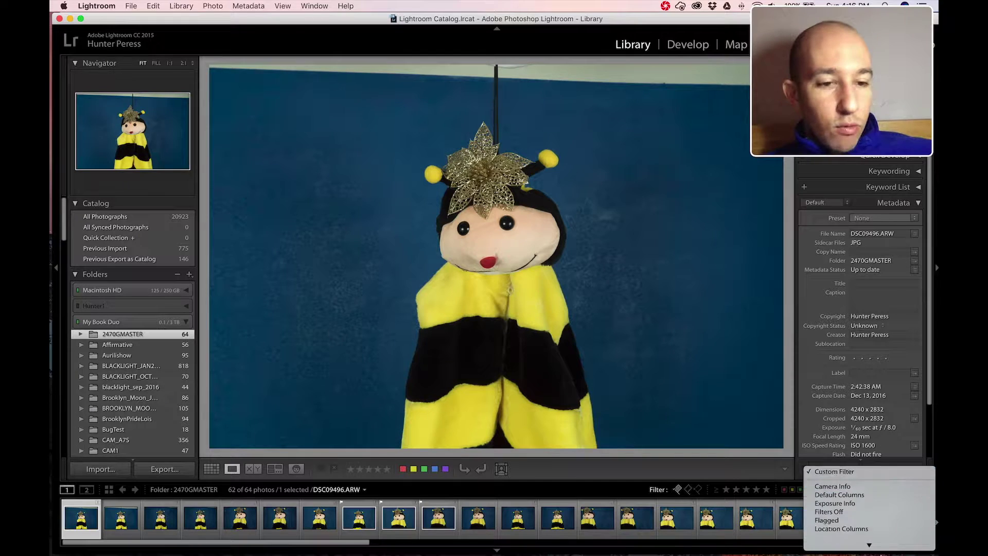
pyautogui.click(833, 528)
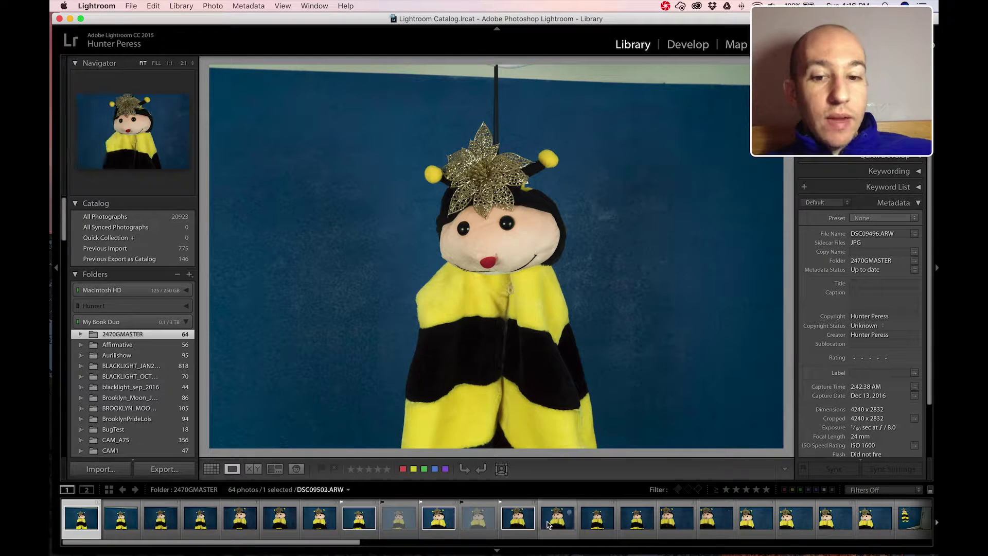
# Try filtering for photos rated one star and higher, combine it with the flagged filter, and turn filtering off.
pyautogui.hotkey('ctrl', 'alt', '1')
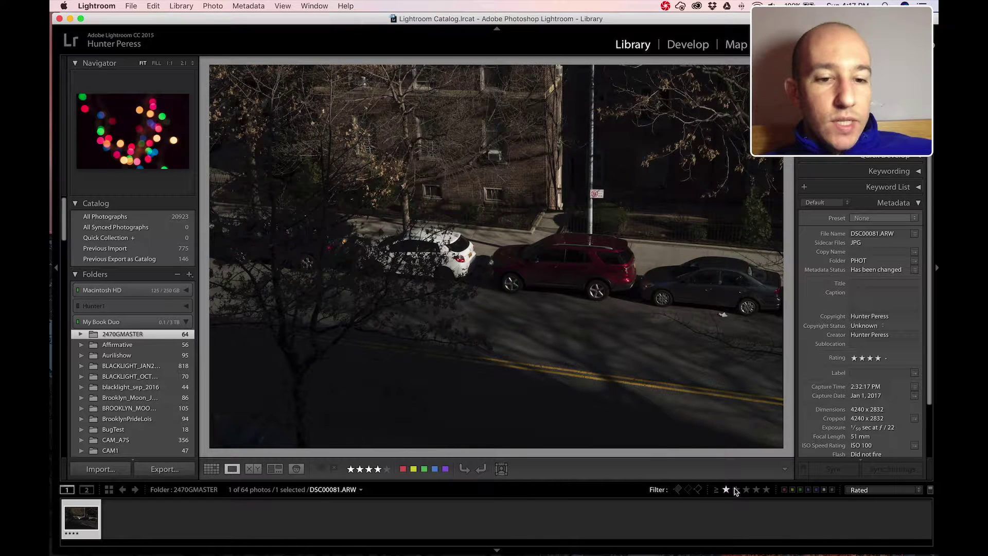
pyautogui.click(677, 490)
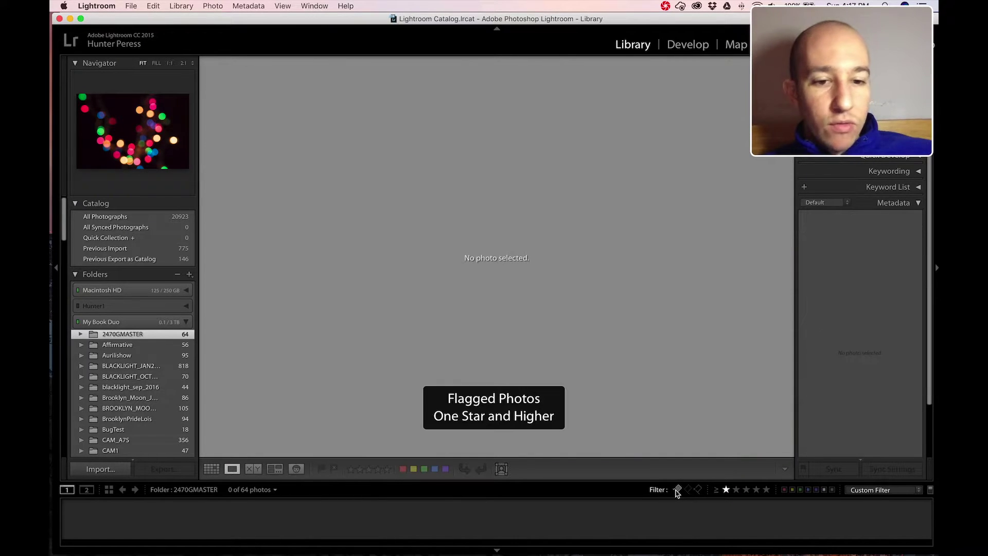
pyautogui.hotkey('ctrl', 'l')
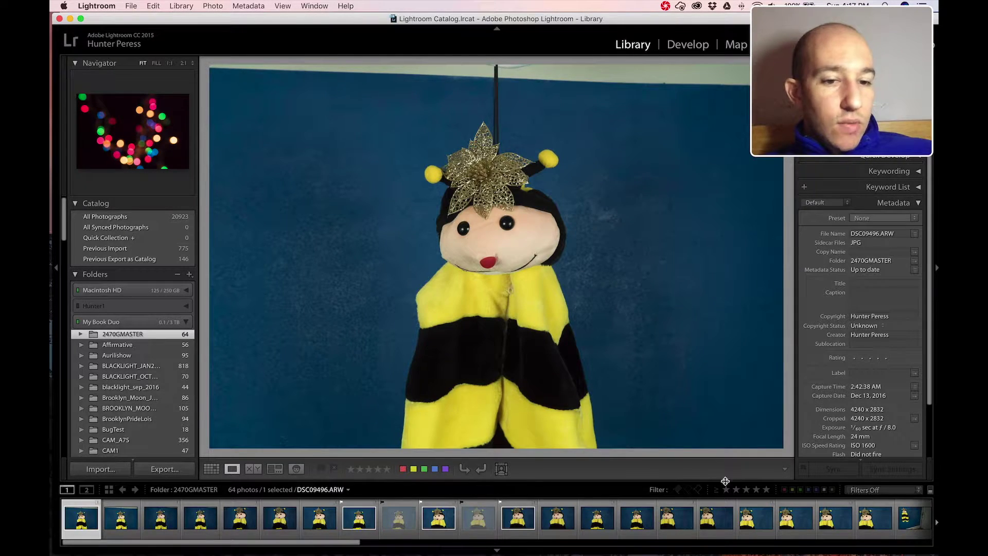
# Review only the flagged photos in the filmstrip, and restore the unfiltered view.
pyautogui.click(677, 489)
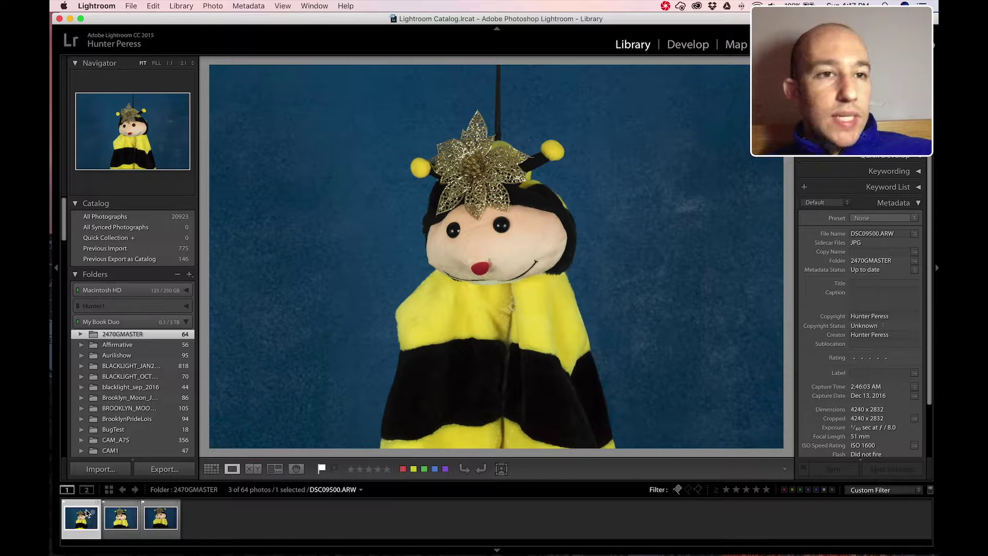
pyautogui.click(678, 490)
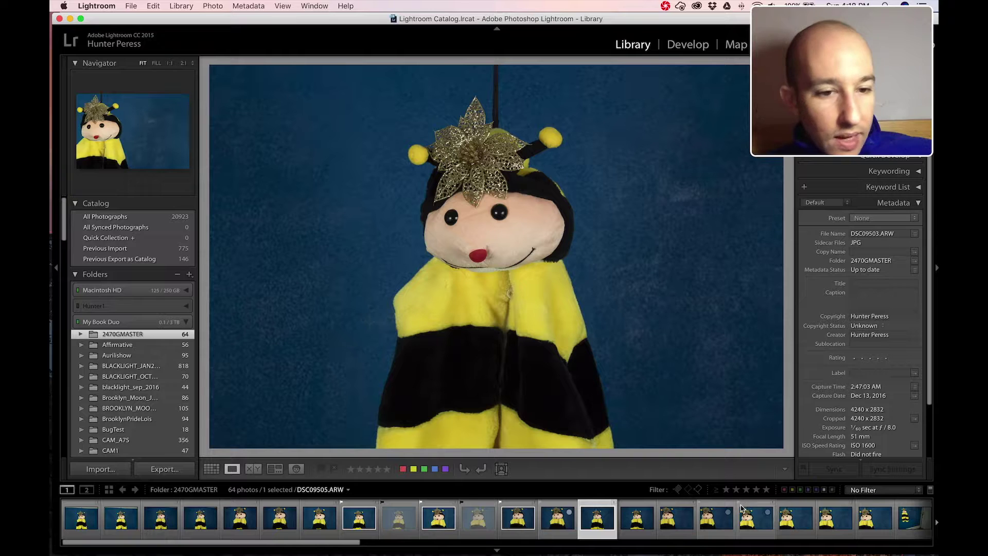
# Flag the photos DSC09503 through DSC09508 as picks and reject their duplicate copies.
pyautogui.click(597, 518)
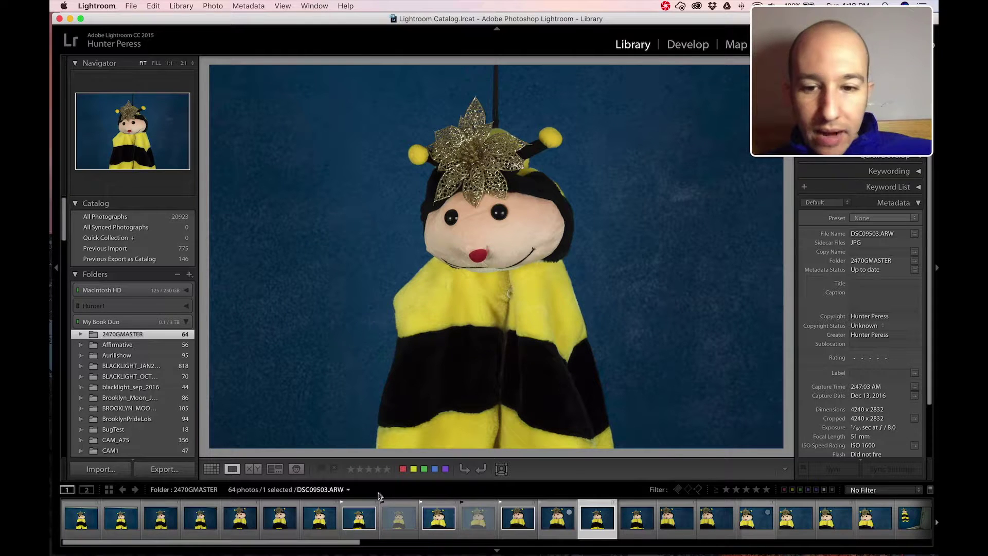
pyautogui.click(320, 468)
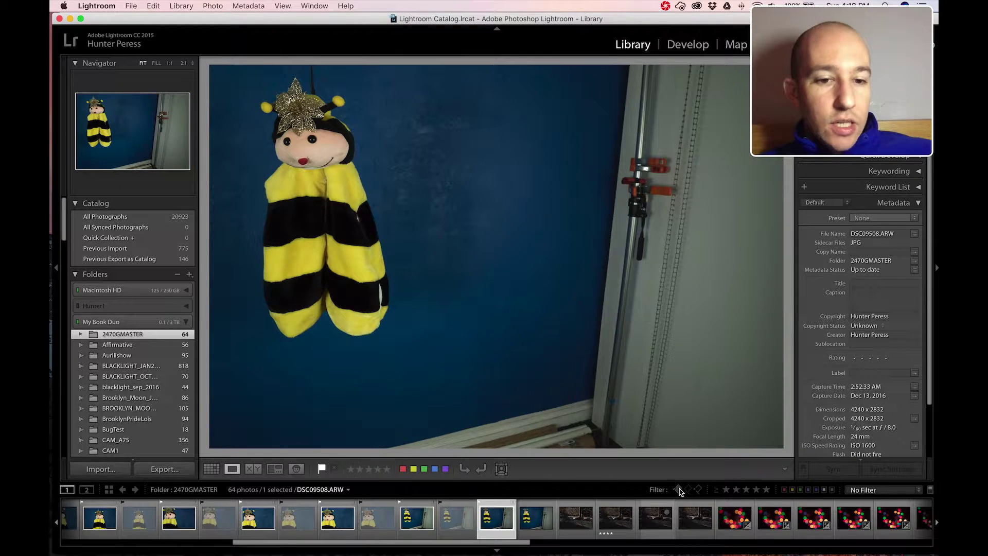
# Filter the filmstrip to flagged photos only and select the first one, DSC09500.
pyautogui.click(677, 489)
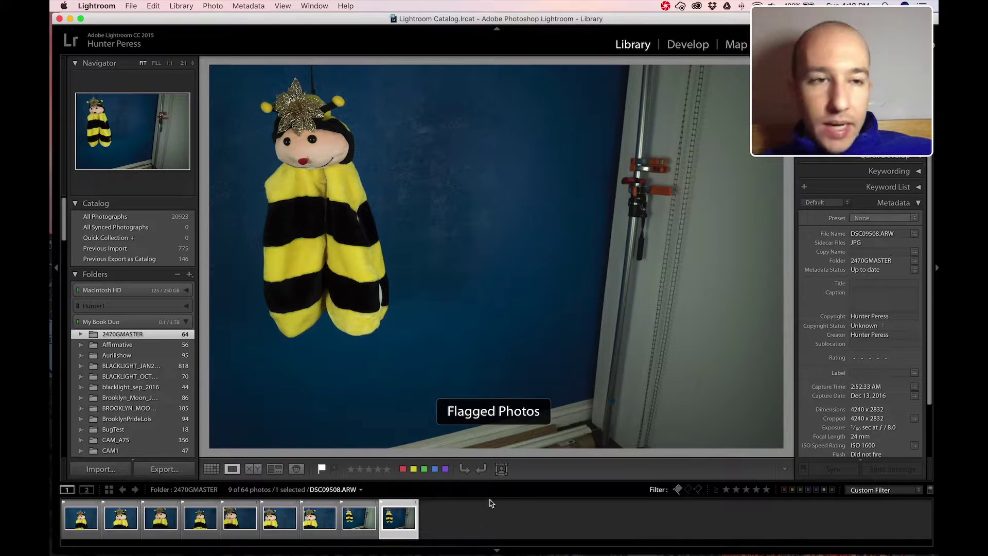
pyautogui.click(677, 489)
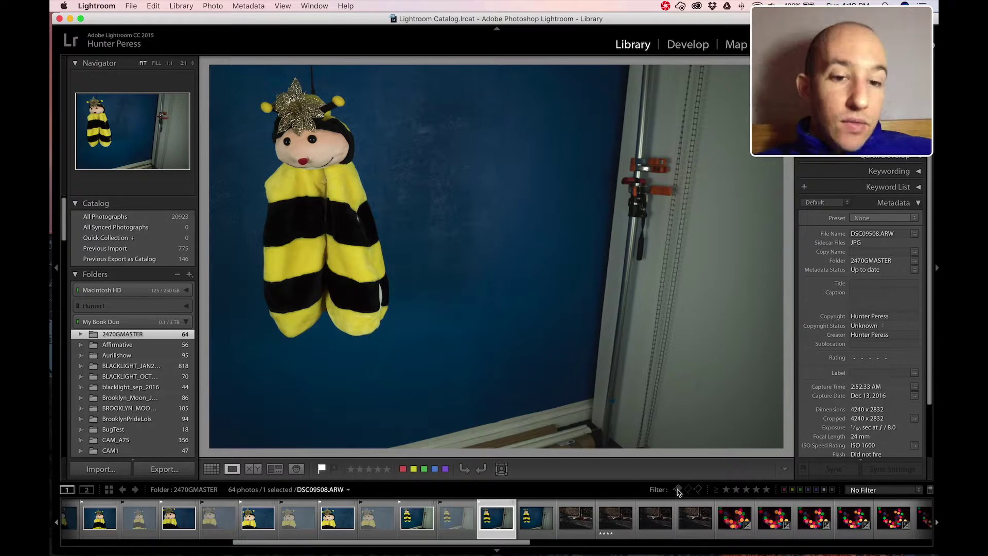
pyautogui.click(678, 490)
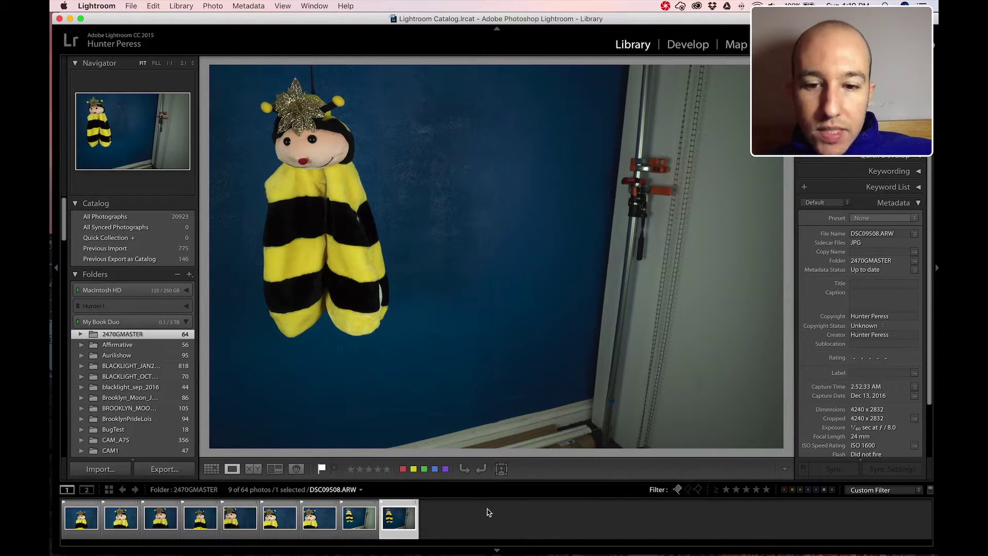
pyautogui.click(90, 517)
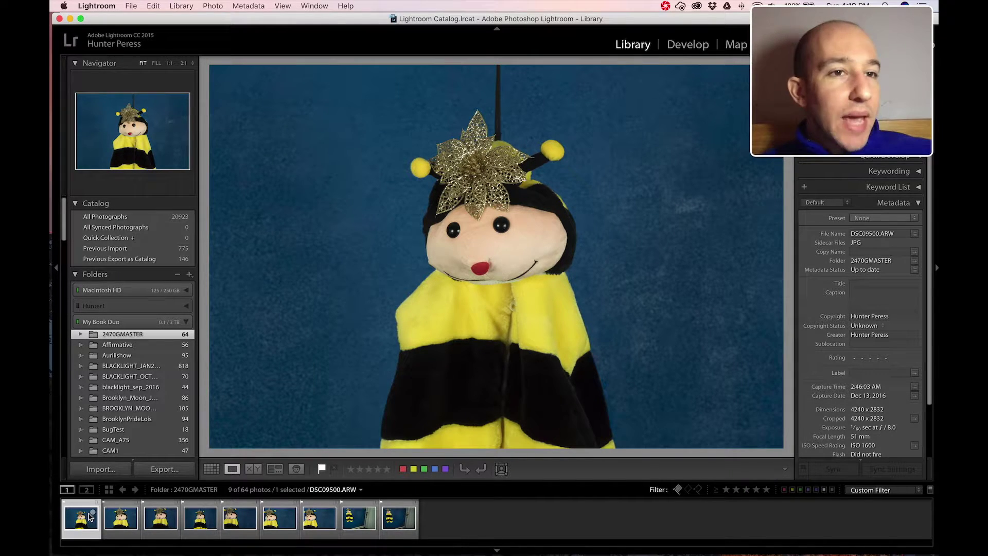
pyautogui.click(677, 489)
pyautogui.click(677, 489)
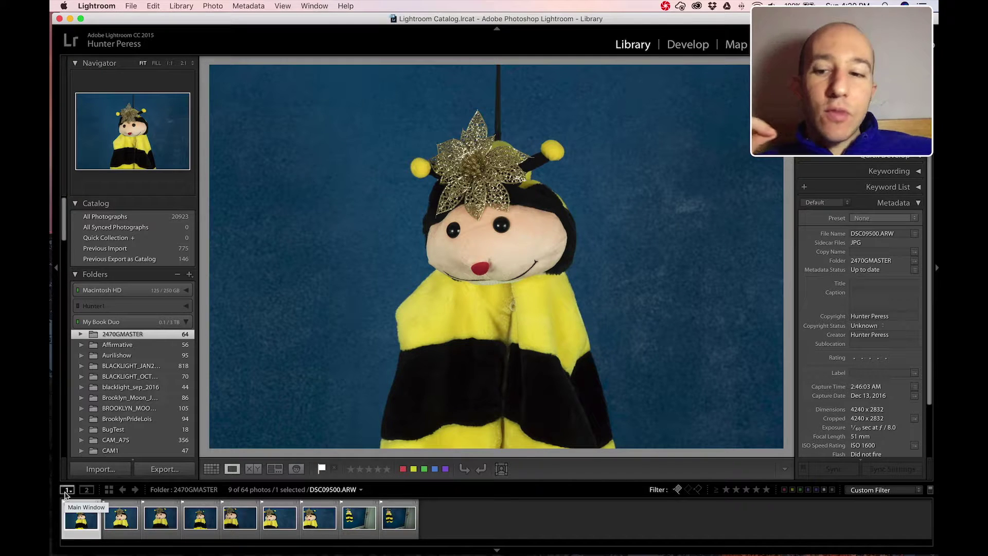
pyautogui.press('Left')
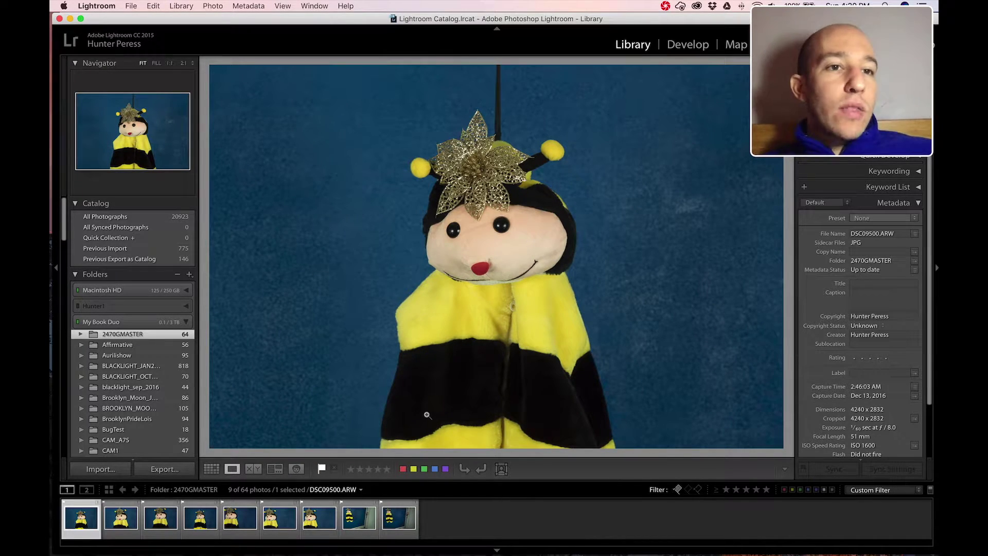
# Rate the flagged photos DSC09500 and DSC09502 one star.
pyautogui.click(350, 470)
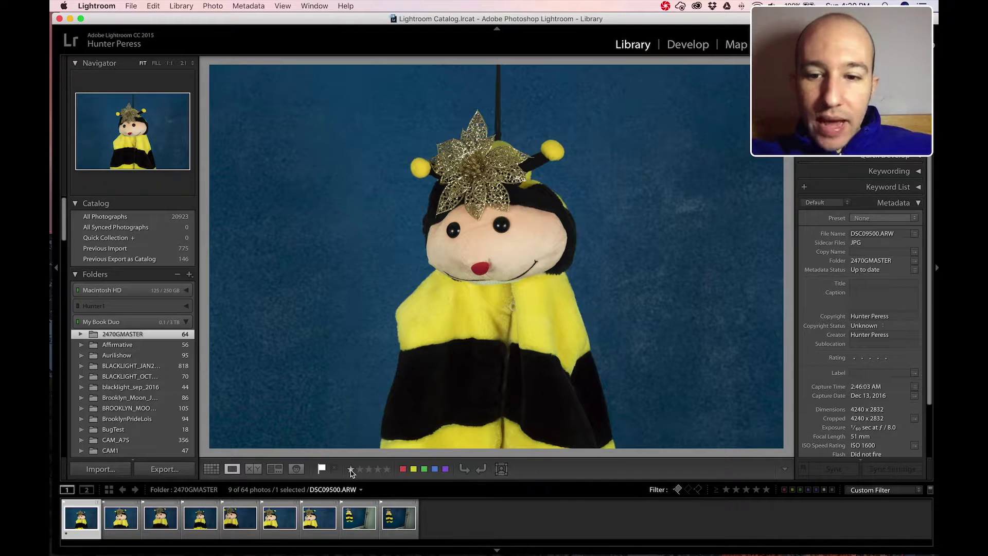
pyautogui.press('Right')
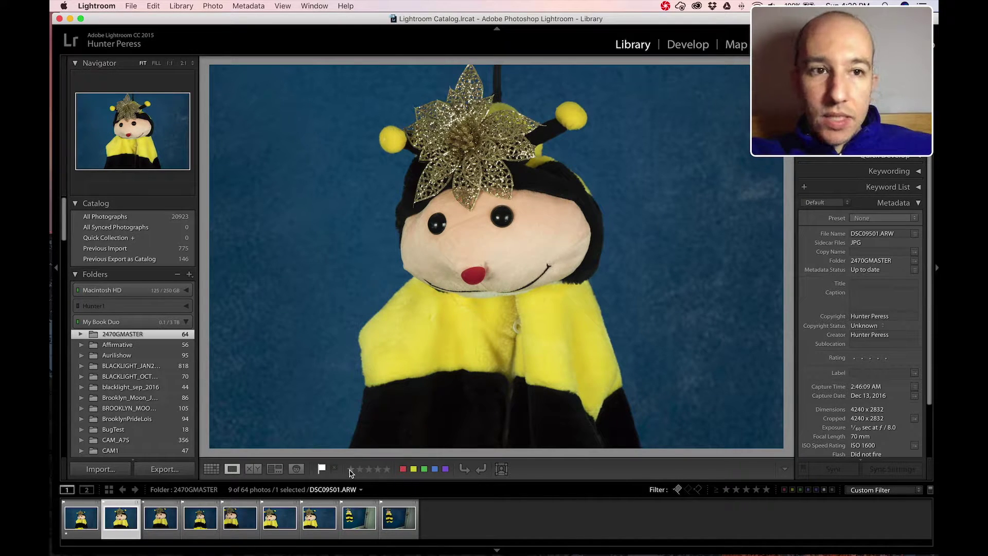
pyautogui.press('Right')
pyautogui.click(350, 470)
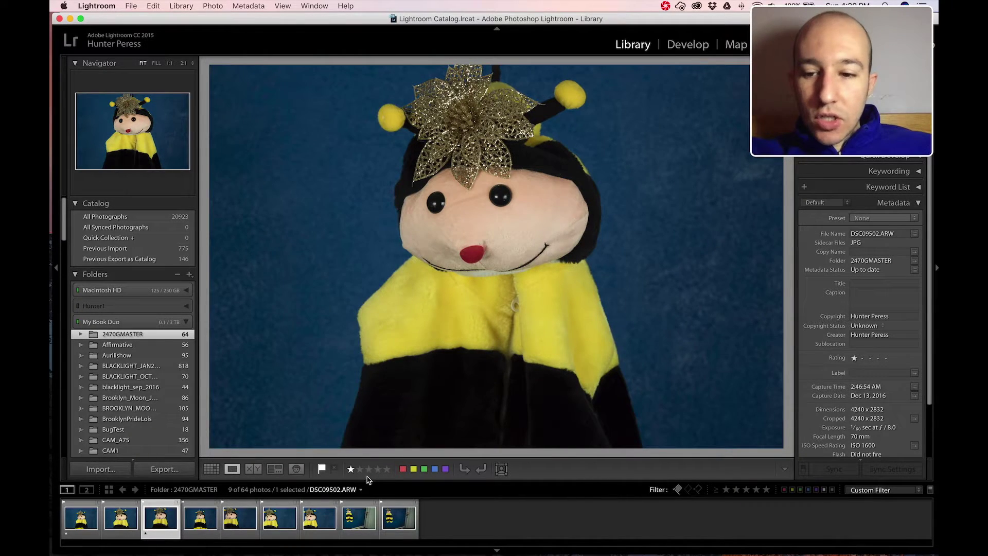
# Continue through the remaining flagged photos and rate DSC09504 and DSC09508 one star.
pyautogui.press('Right')
pyautogui.press('Right')
pyautogui.press('Right')
pyautogui.press('Right')
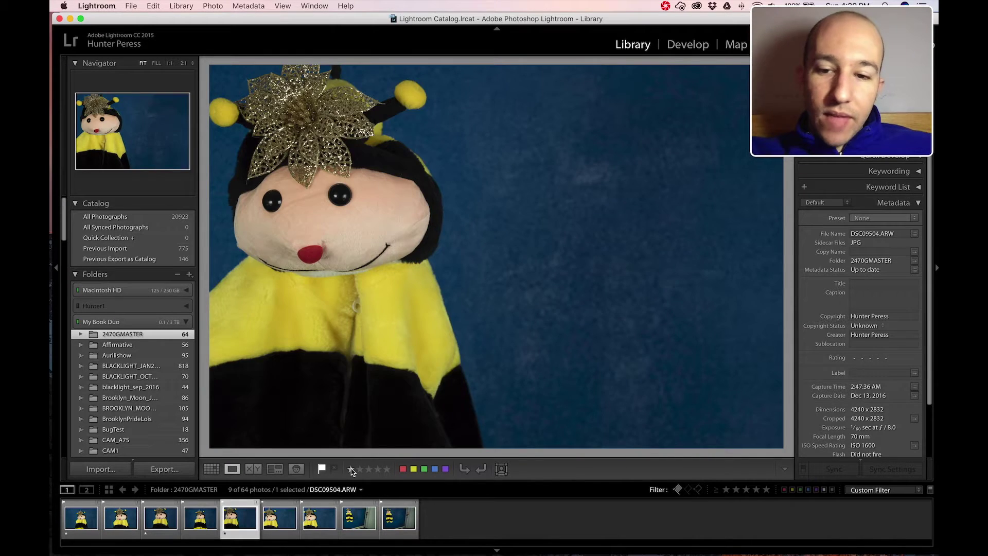
pyautogui.click(350, 470)
pyautogui.press('Right')
pyautogui.press('Right')
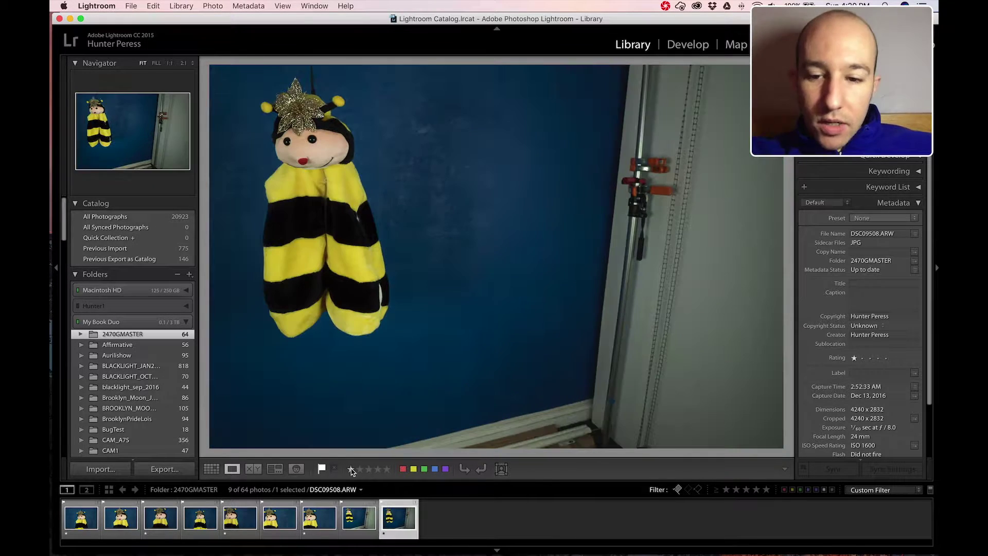
# Filter the flagged photos to those with a rating greater than or equal to one star.
pyautogui.click(350, 469)
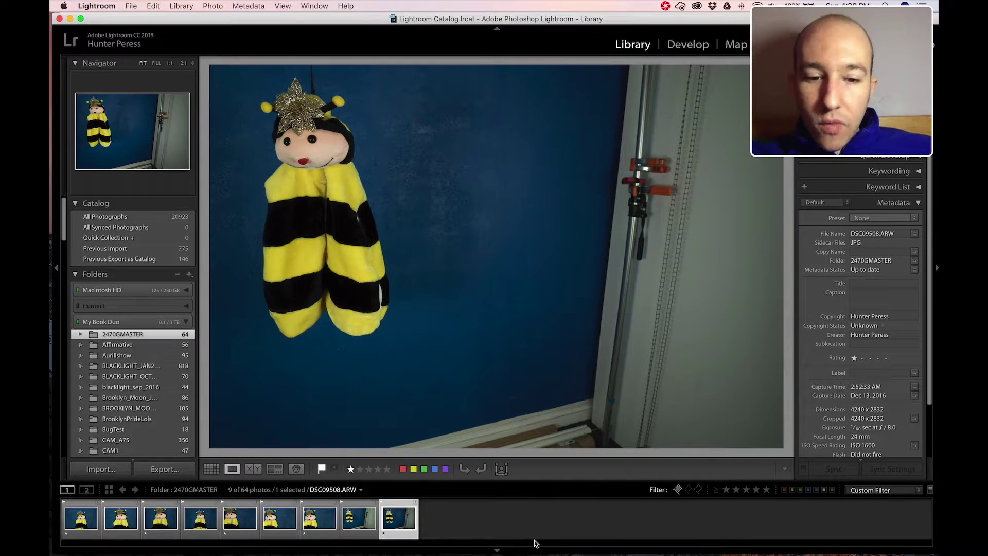
pyautogui.click(716, 492)
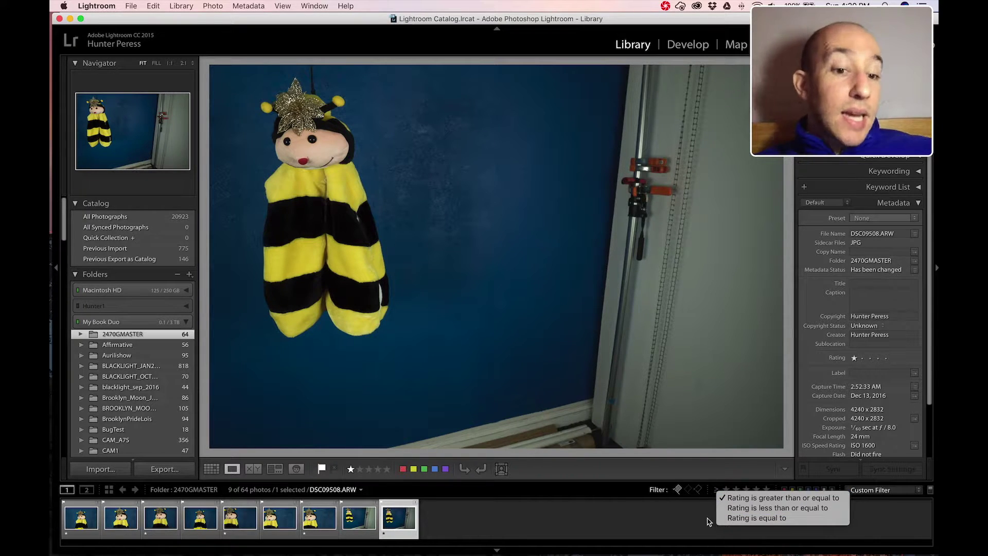
pyautogui.click(725, 495)
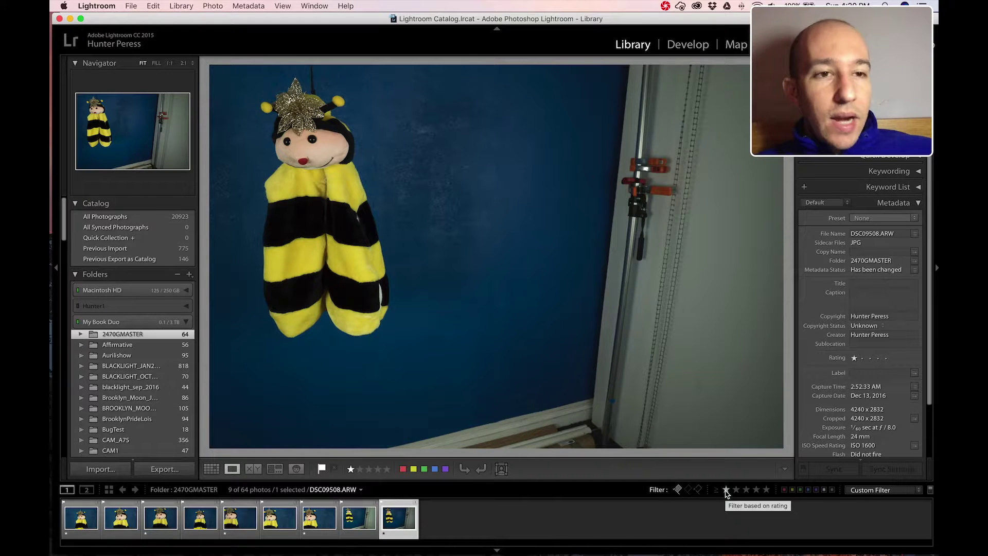
pyautogui.click(725, 490)
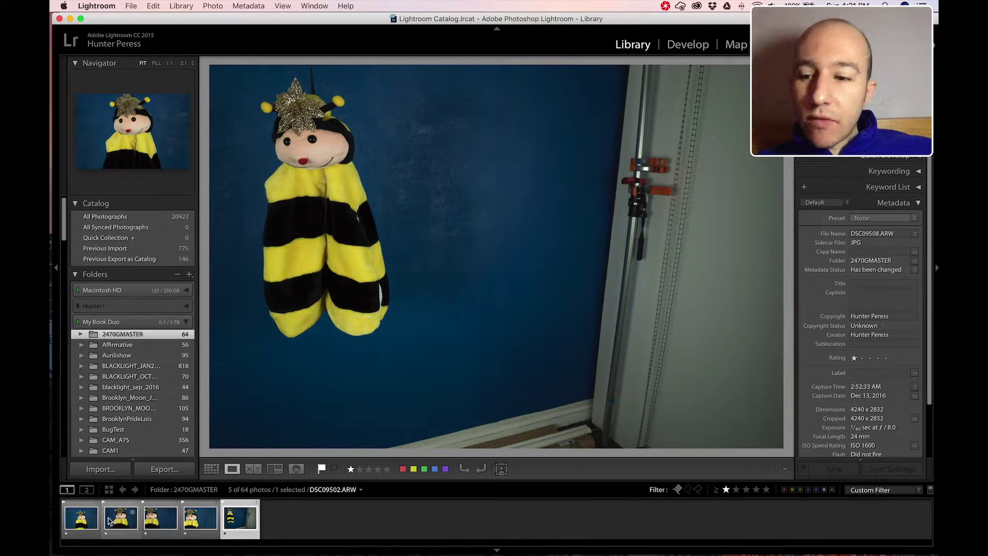
# Rate DSC09500 five stars, and DSC09502 and DSC09508 two stars each, leaving the photos between them unchanged.
pyautogui.click(93, 522)
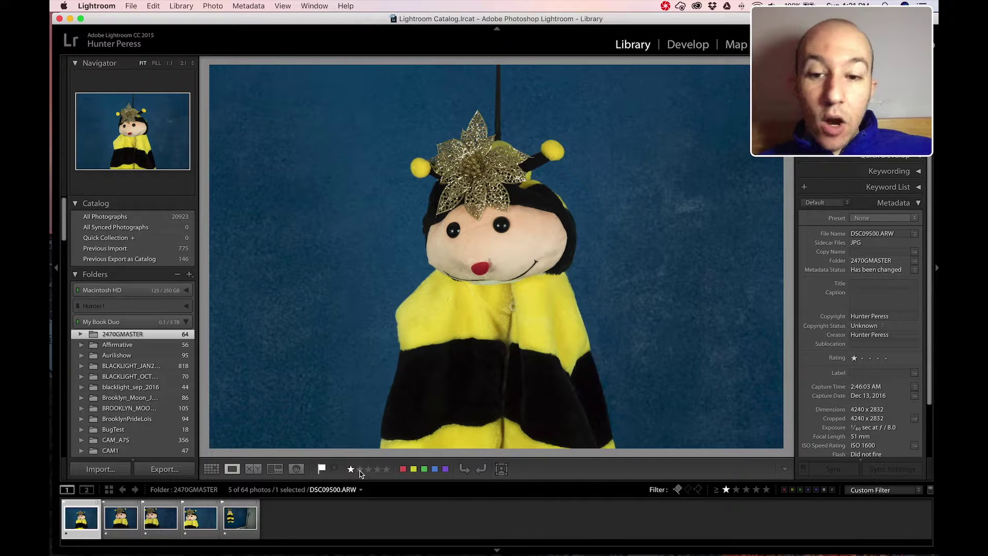
pyautogui.click(387, 469)
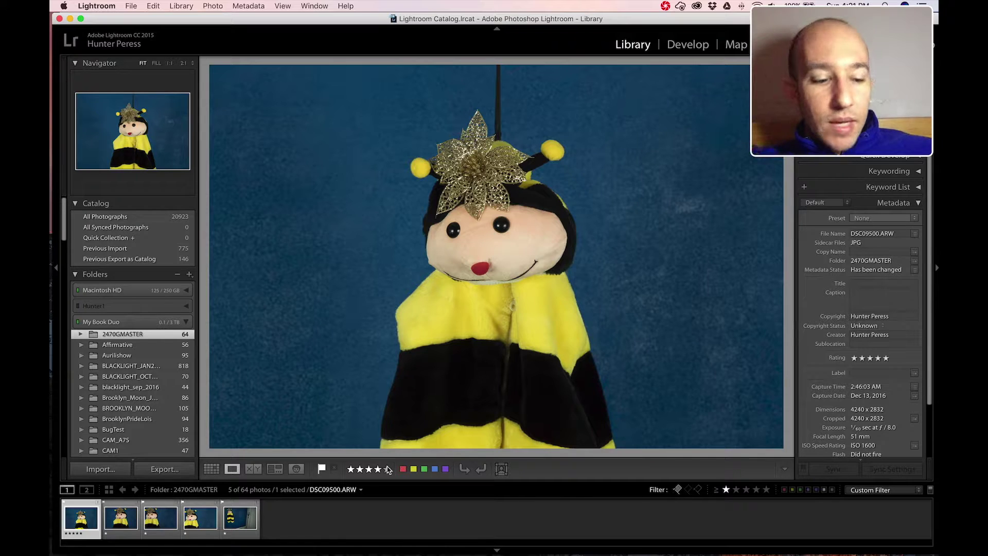
pyautogui.press('Right')
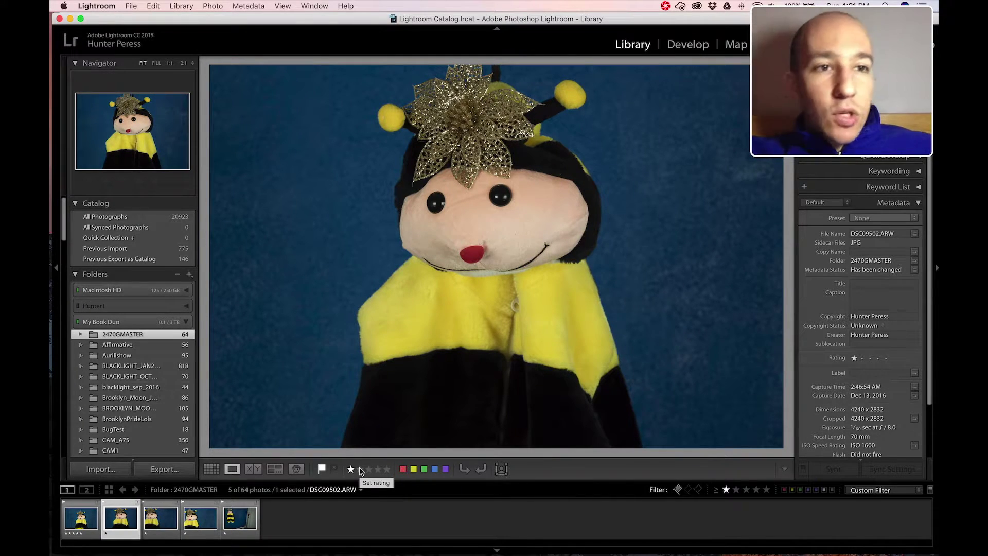
pyautogui.click(361, 469)
pyautogui.press('Right')
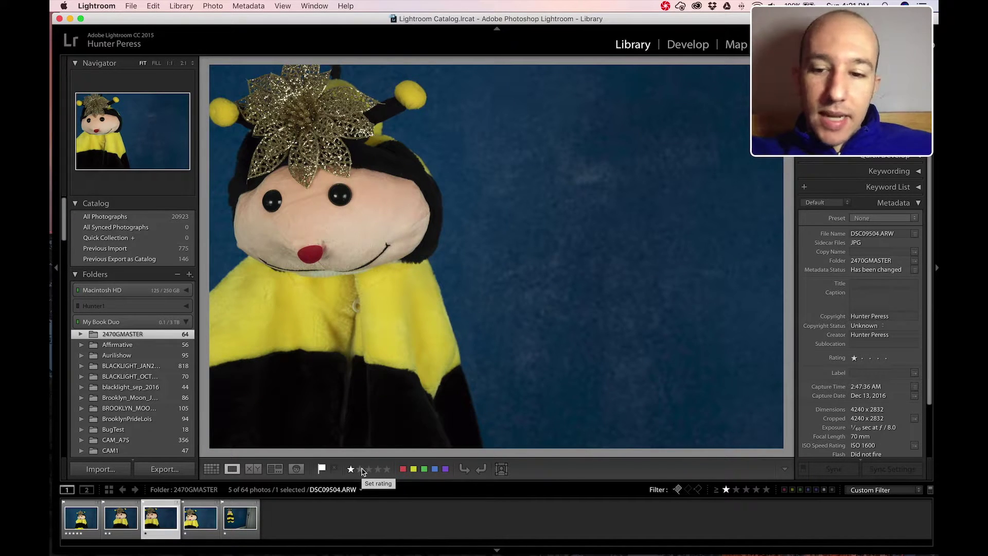
pyautogui.press('Right')
pyautogui.press('Right')
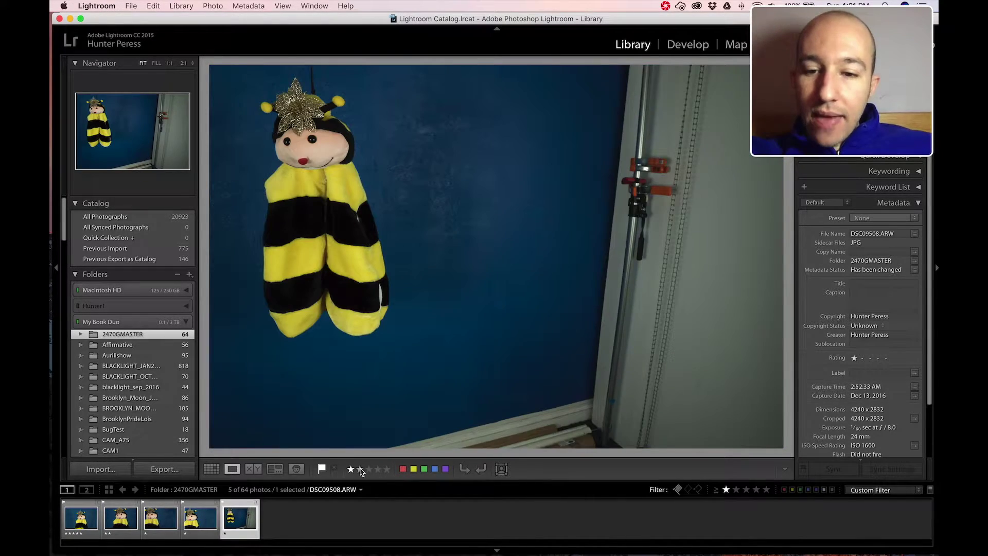
pyautogui.click(360, 469)
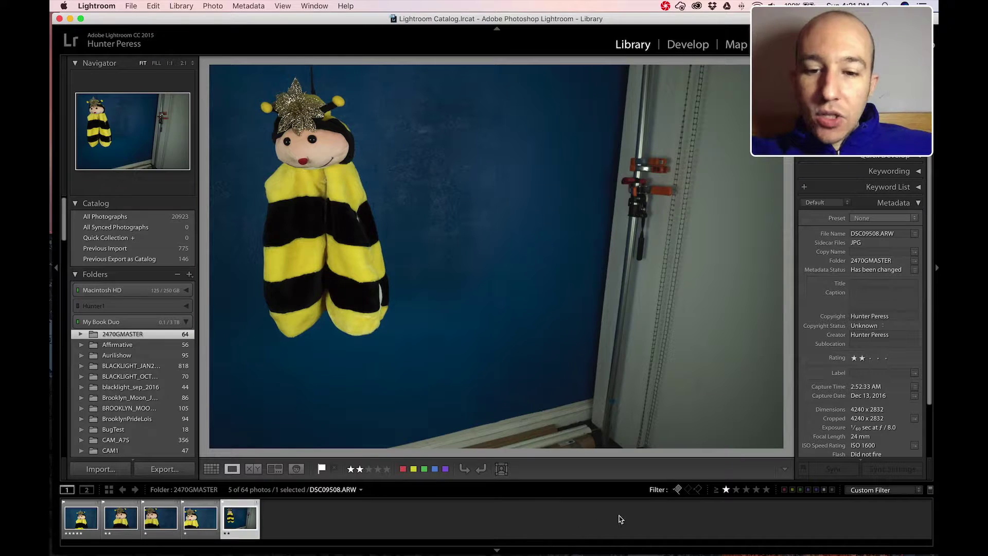
# Narrow the flagged photos to two stars and higher to view DSC09500, and clear the rating filter again.
pyautogui.click(735, 490)
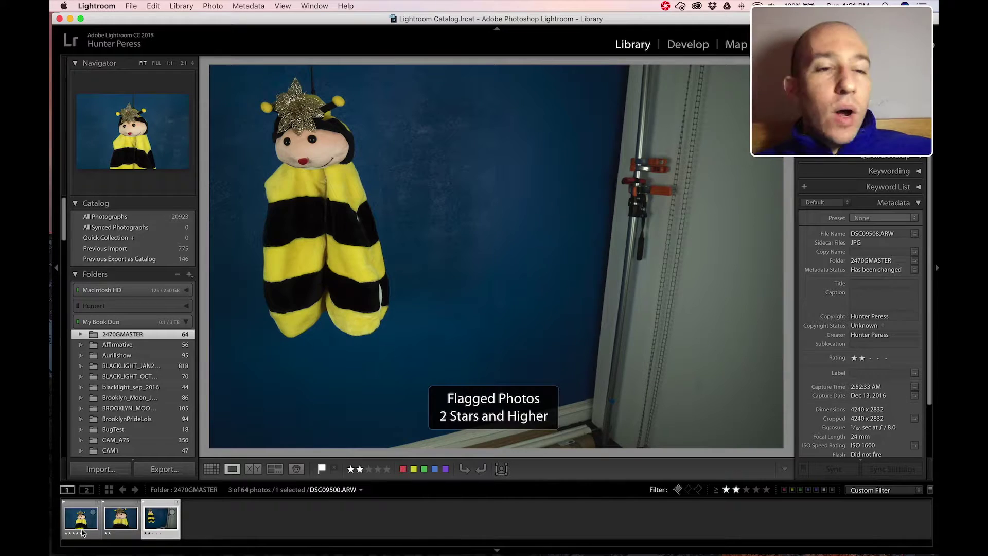
pyautogui.click(85, 532)
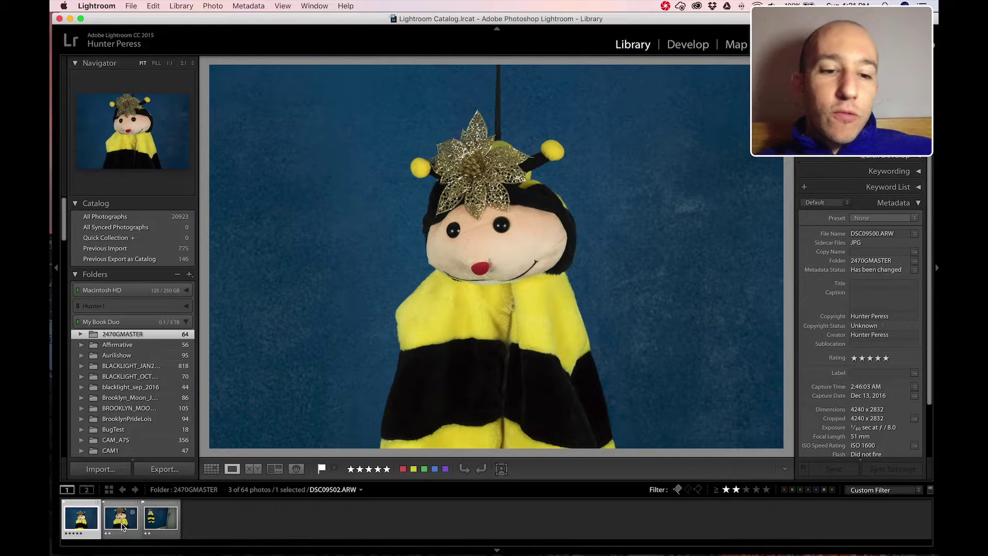
pyautogui.click(726, 490)
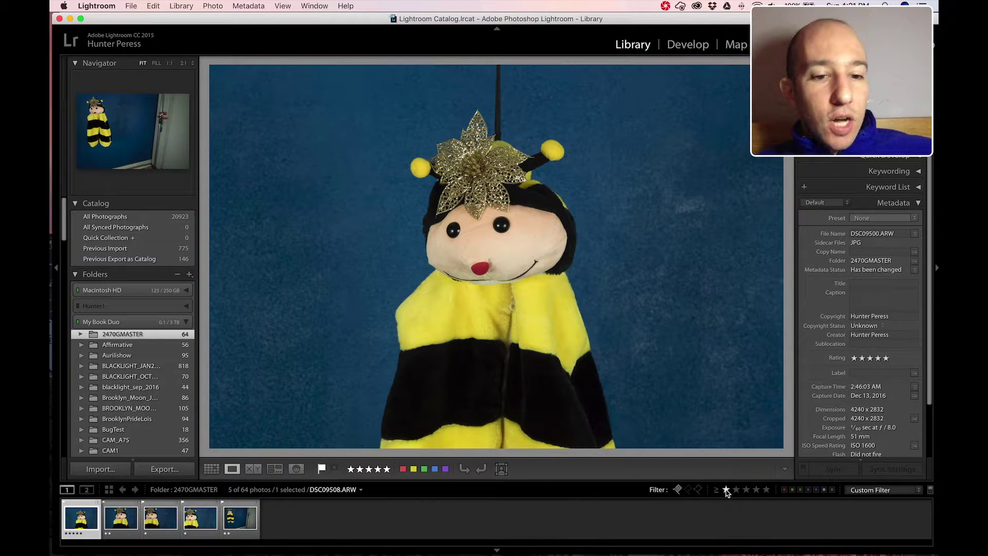
pyautogui.click(726, 490)
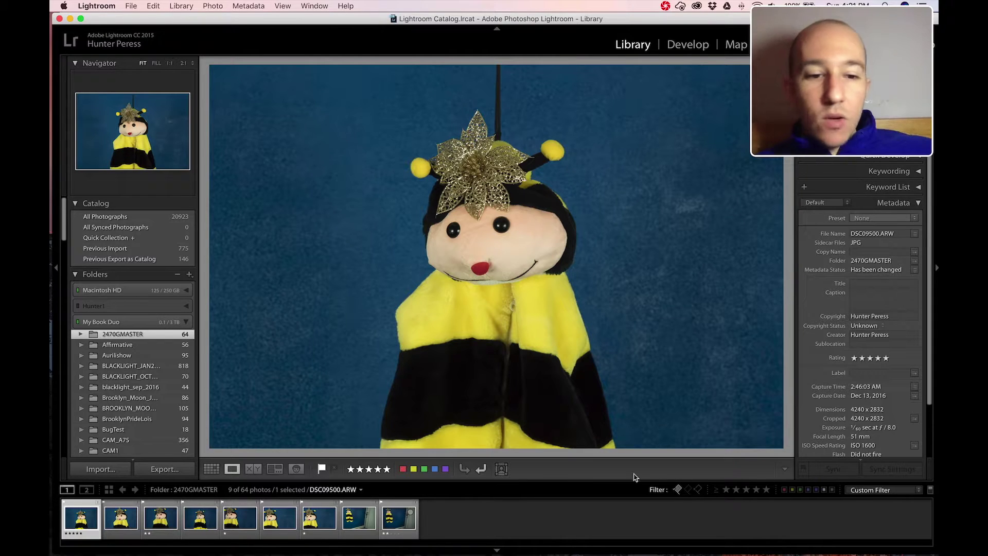
# Reapply the flagged filter with two stars and higher, and clear everything using the Filters Off preset.
pyautogui.click(678, 489)
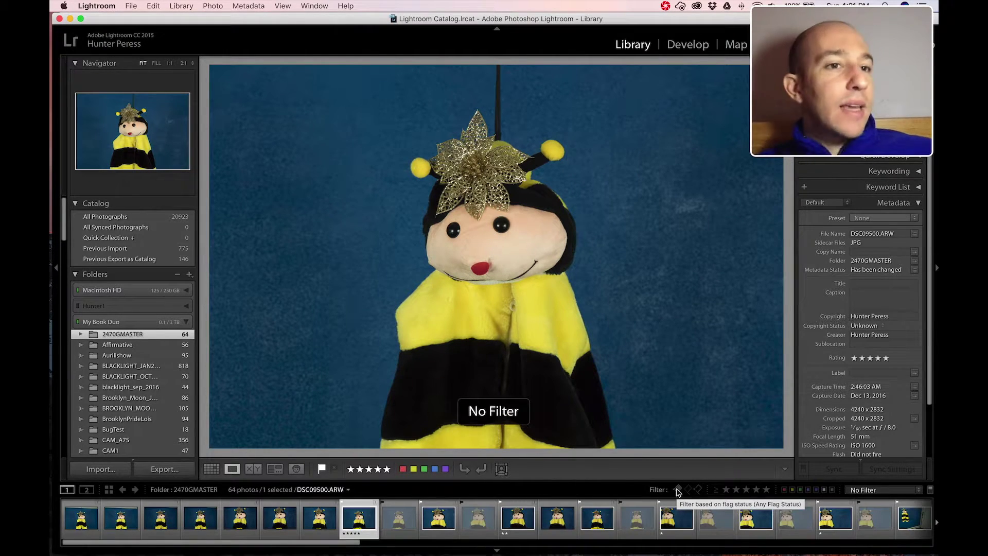
pyautogui.click(678, 489)
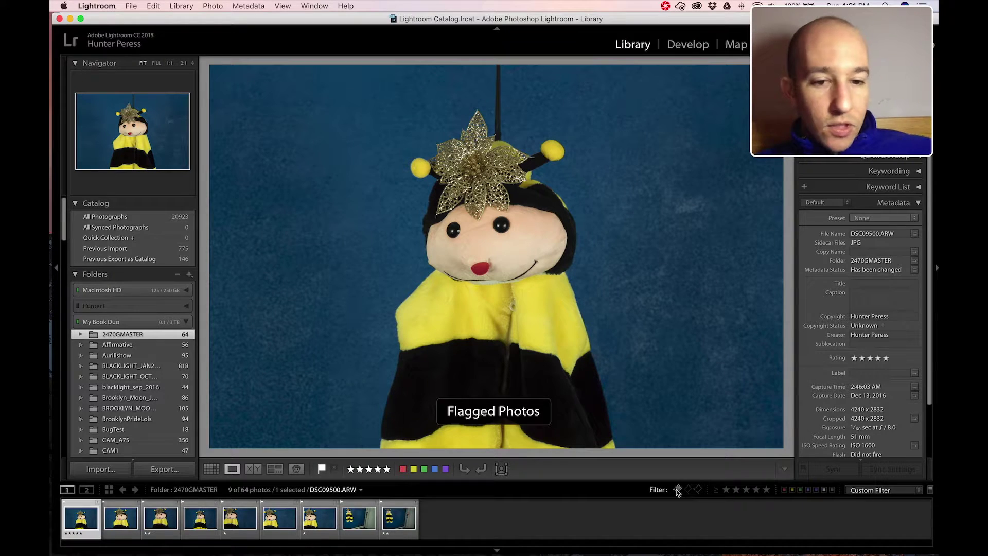
pyautogui.click(735, 489)
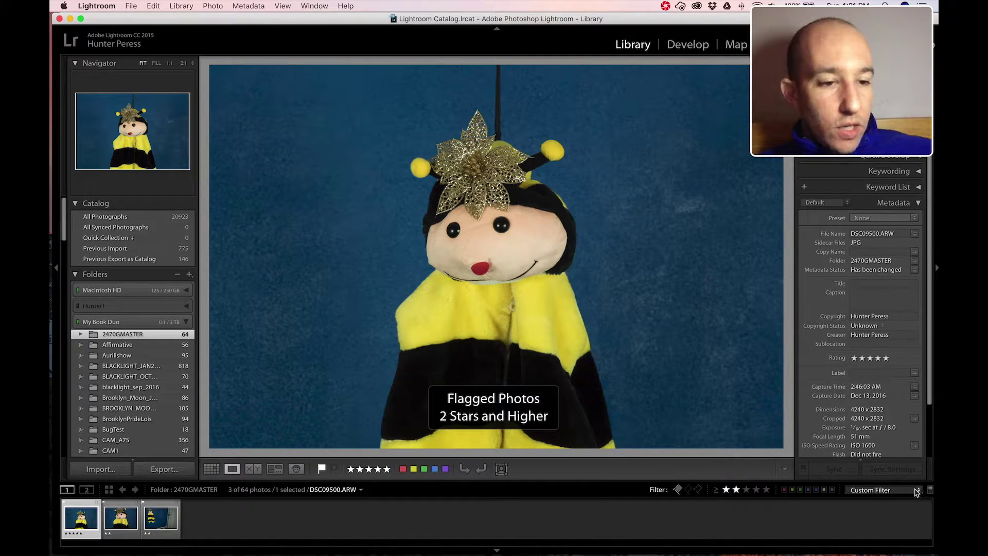
pyautogui.click(895, 492)
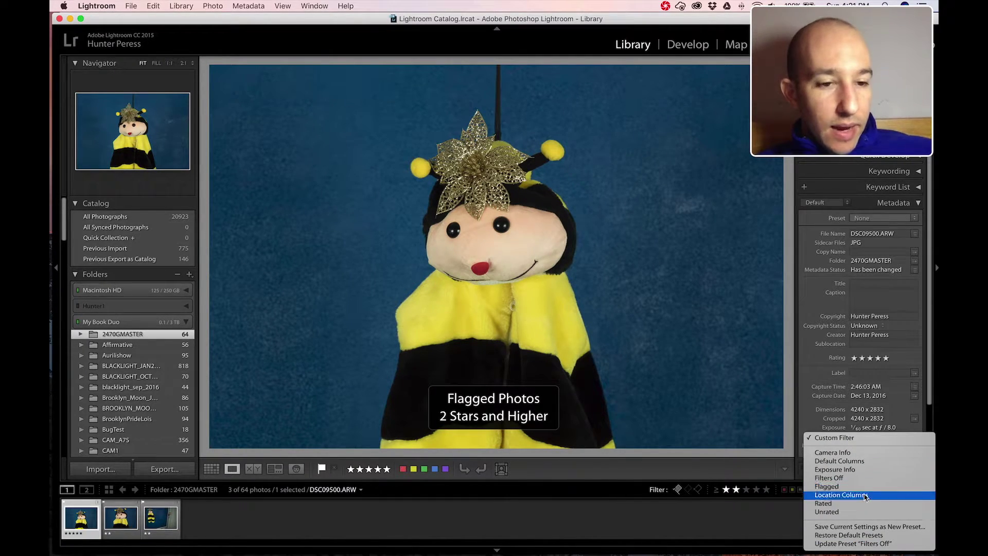
pyautogui.click(829, 478)
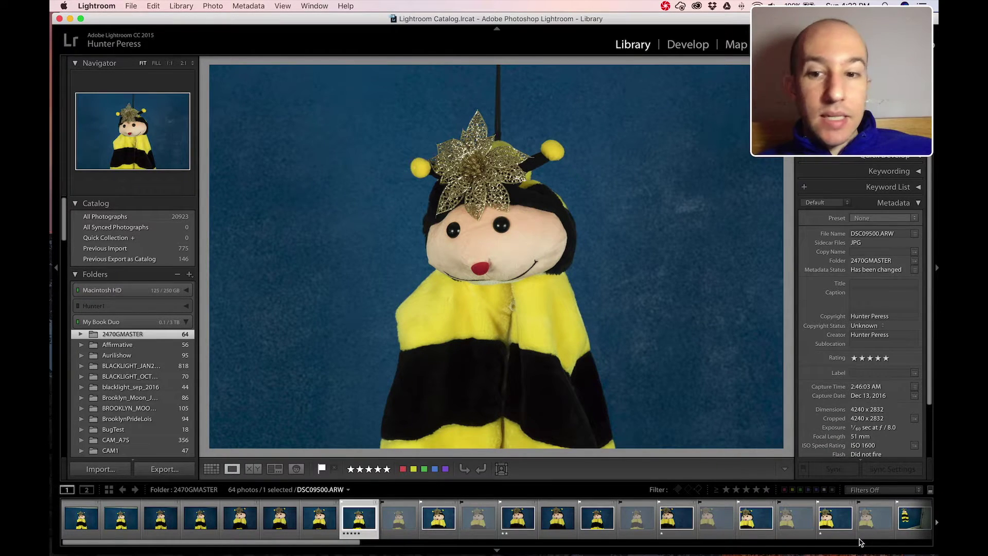
# Filter to flagged photos with two stars and higher, and give DSC09508 a red color label.
pyautogui.click(677, 489)
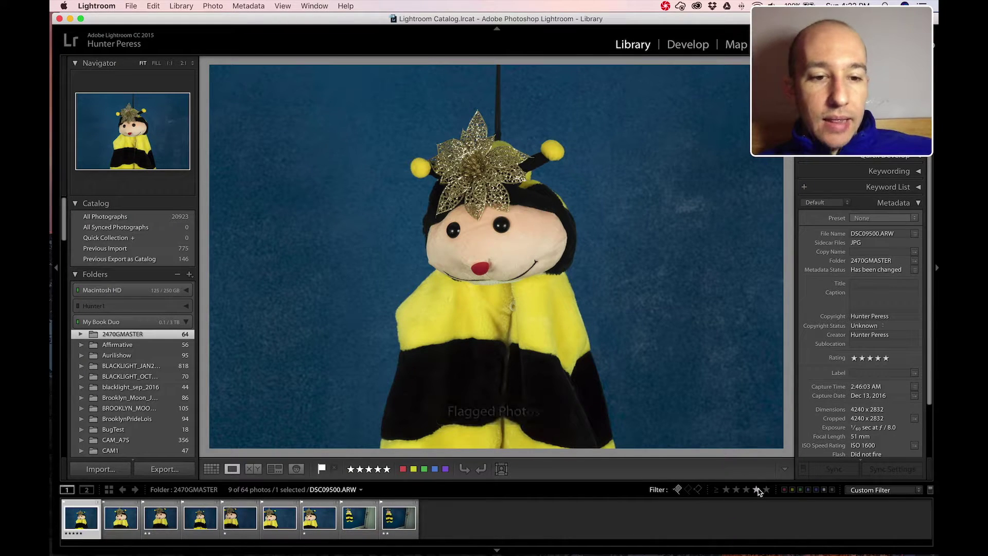
pyautogui.click(736, 489)
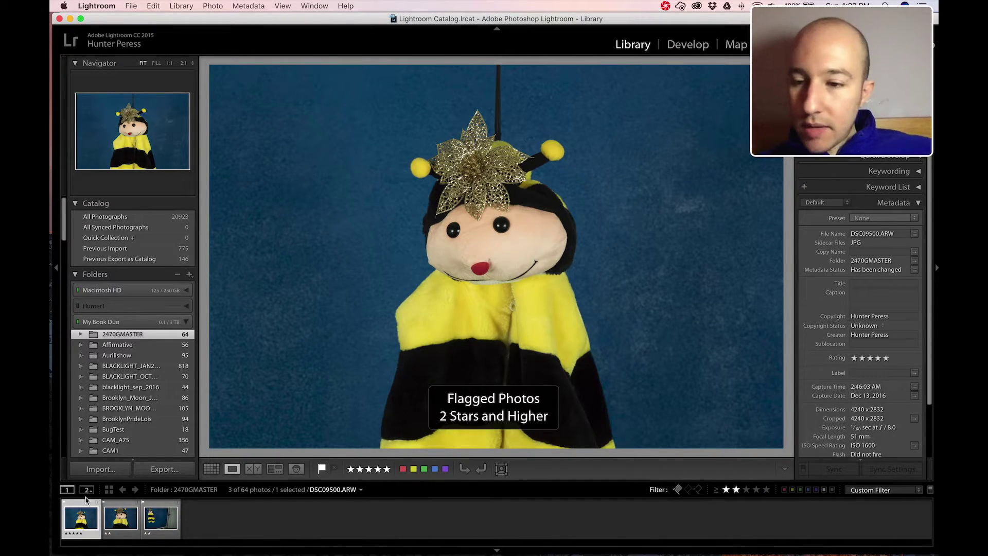
pyautogui.click(161, 517)
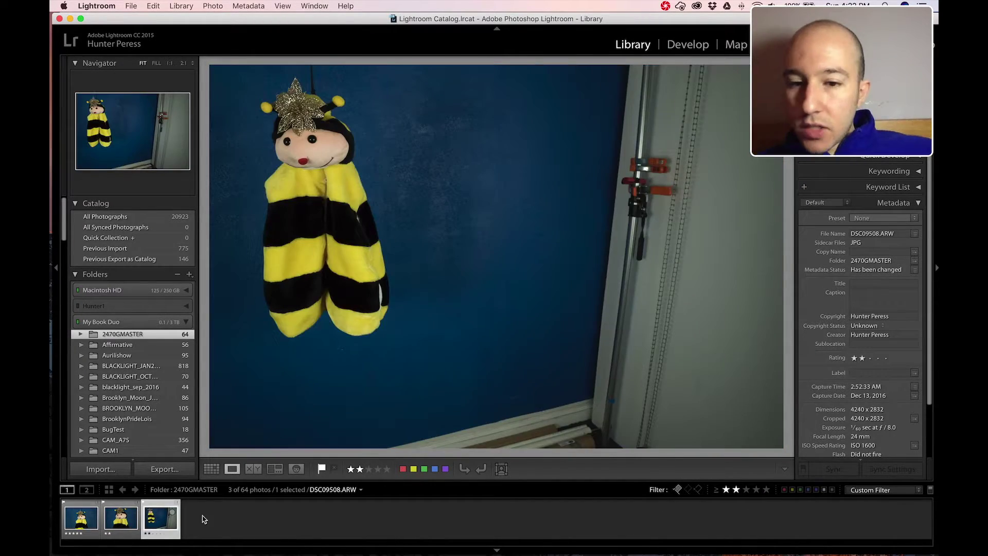
pyautogui.click(402, 468)
pyautogui.press('Left')
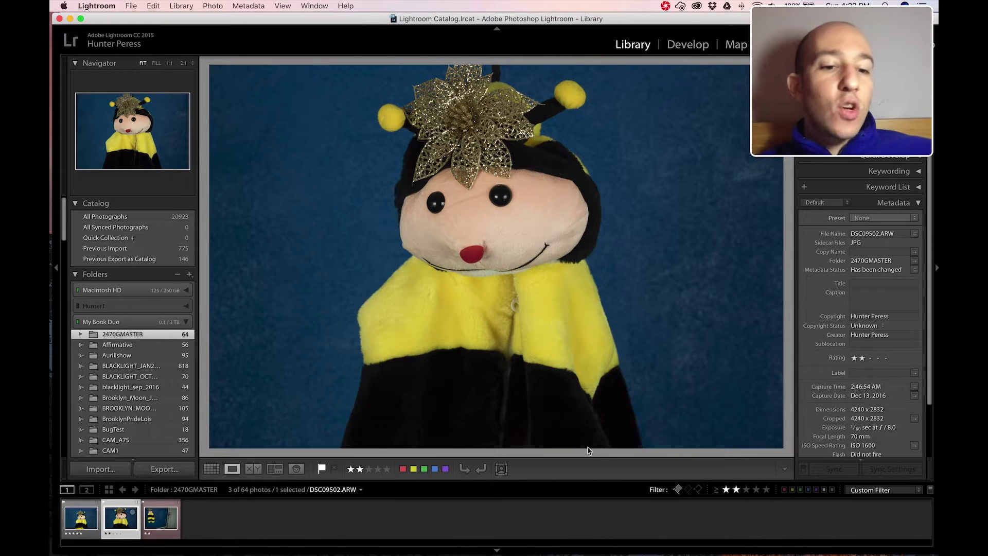
# Filter the filmstrip by the red color label alone, with the flag and rating filters turned off.
pyautogui.click(784, 491)
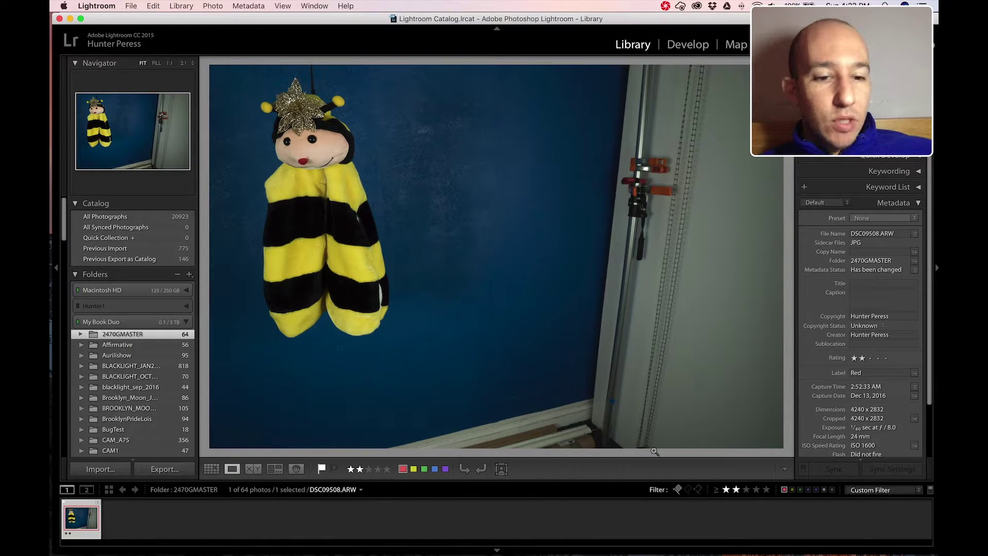
pyautogui.click(672, 497)
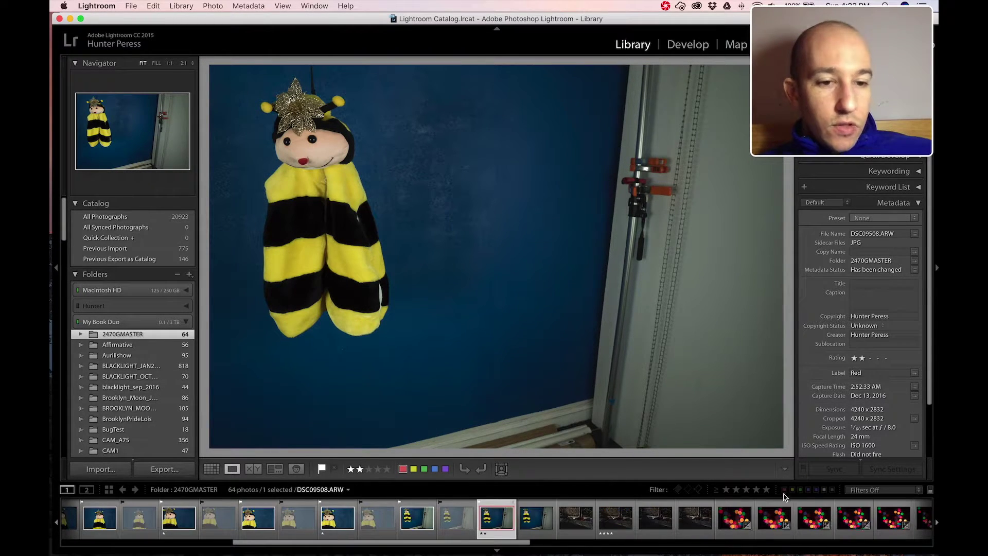
pyautogui.click(784, 490)
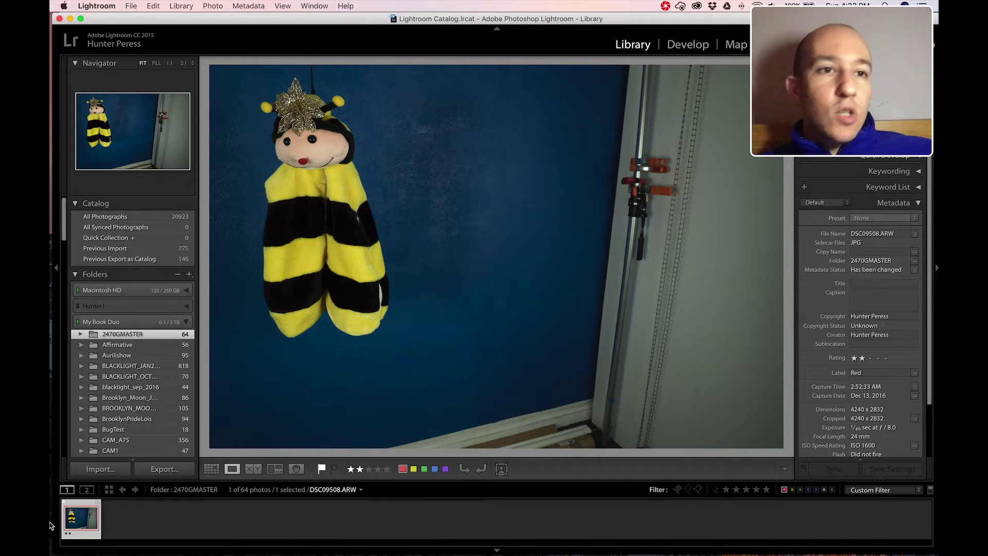
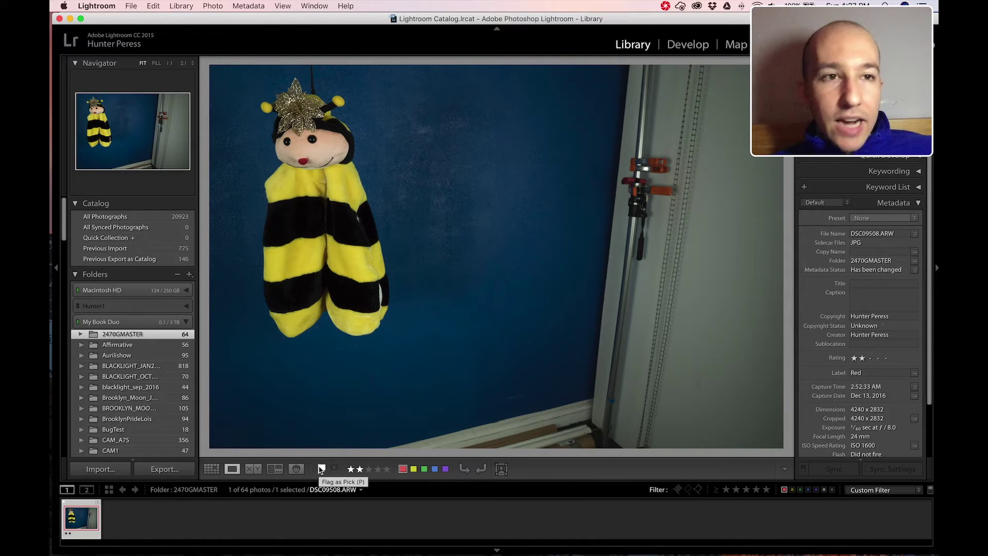
# Make sure the Flagging controls are enabled for the photo view, and replace the red label filter with flagged photos only.
pyautogui.click(930, 490)
pyautogui.click(784, 468)
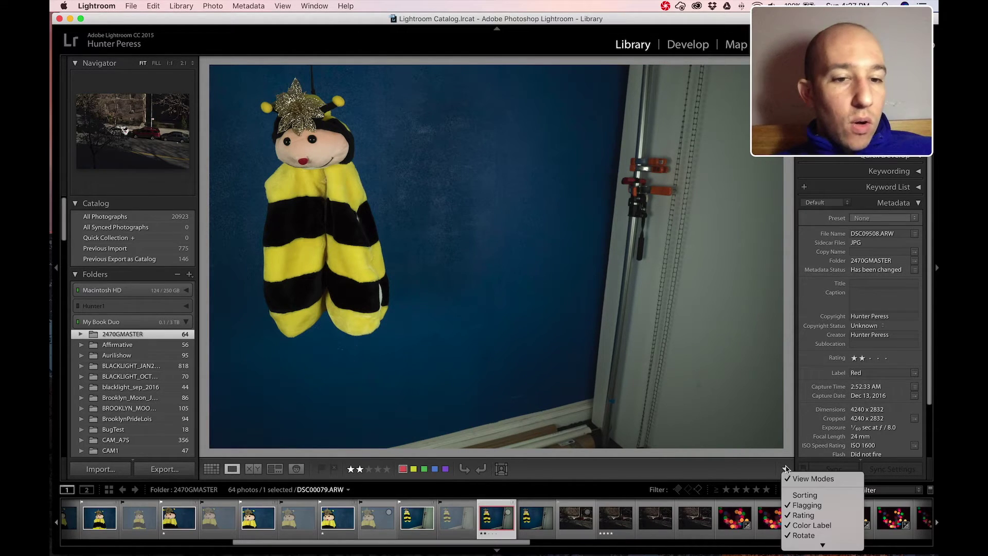
pyautogui.click(823, 507)
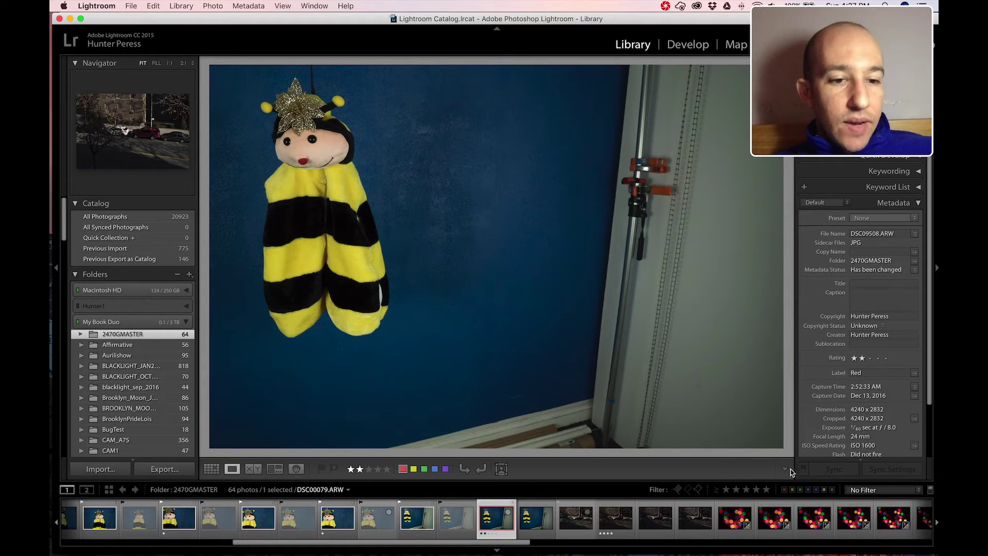
pyautogui.click(785, 469)
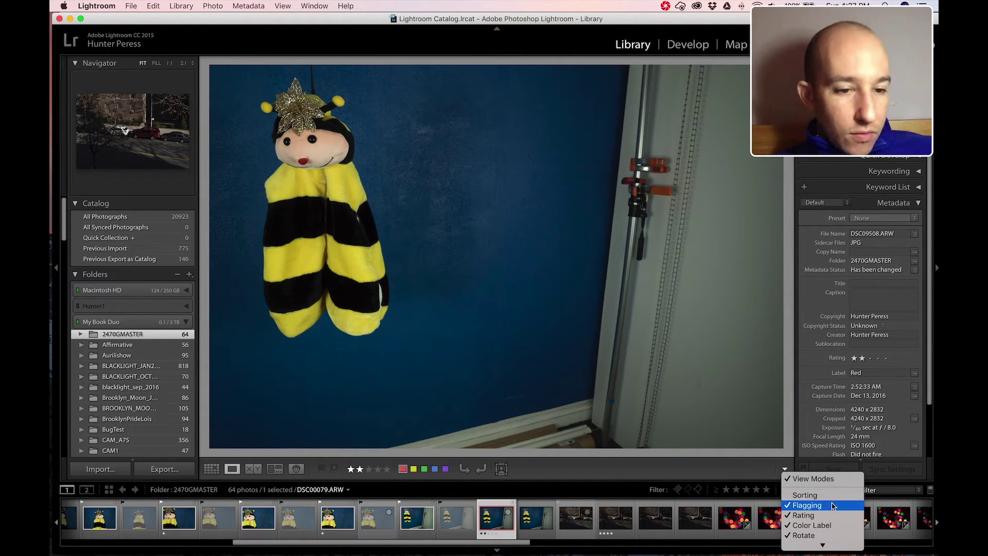
pyautogui.click(867, 486)
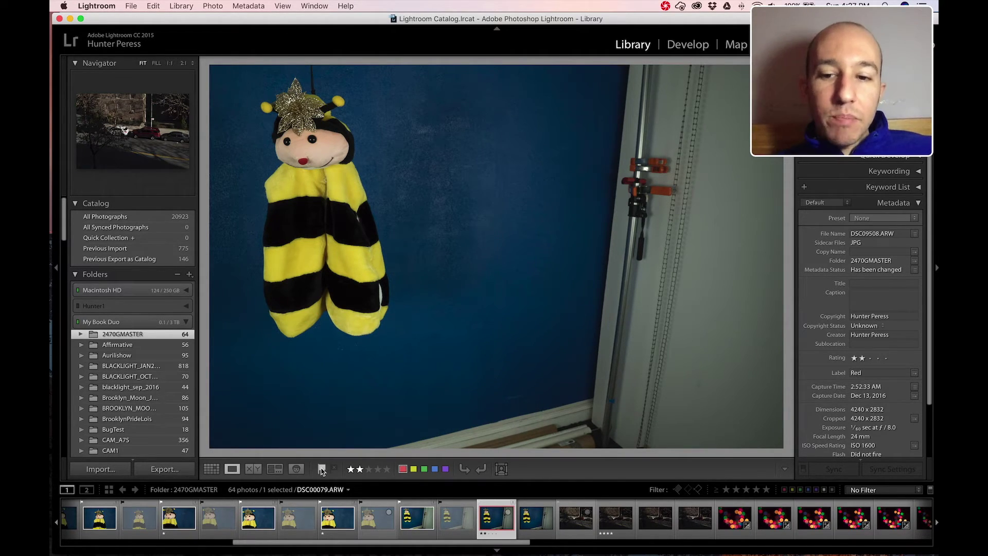
pyautogui.click(677, 490)
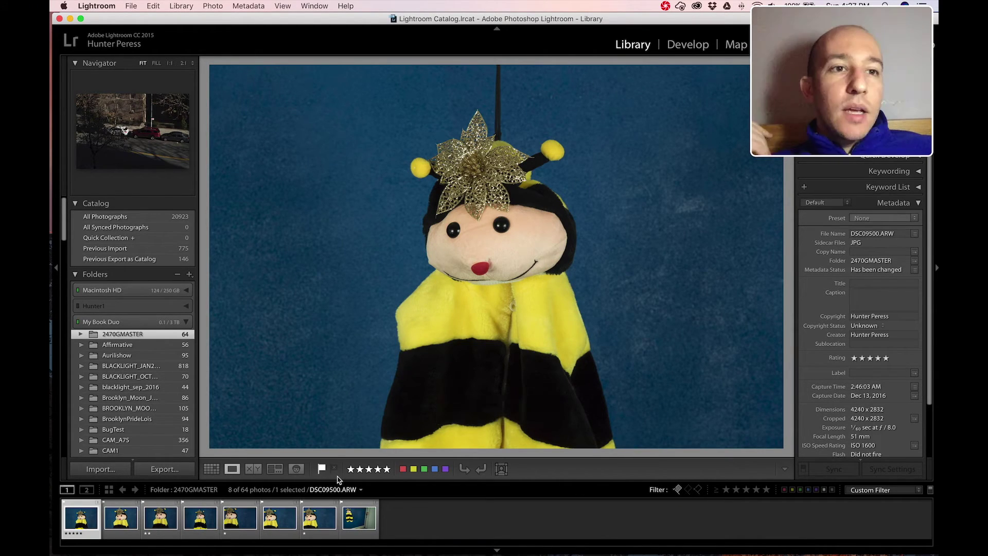